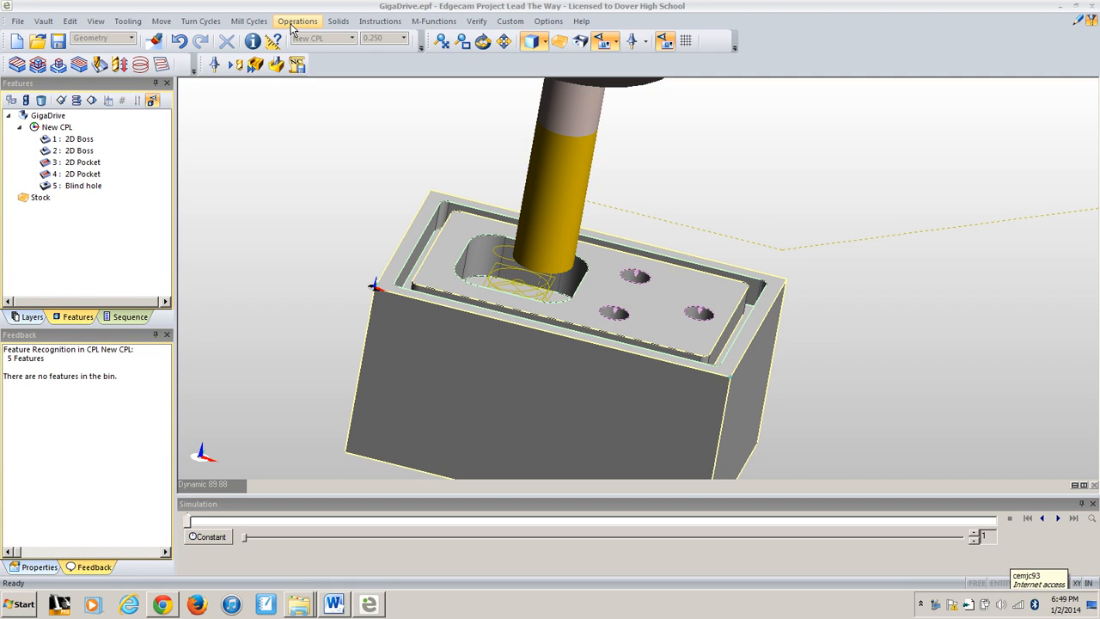
Step: Start a hole-for-milling operation on the blind hole feature
{"action": "left_click", "coordinate": [294, 21]}
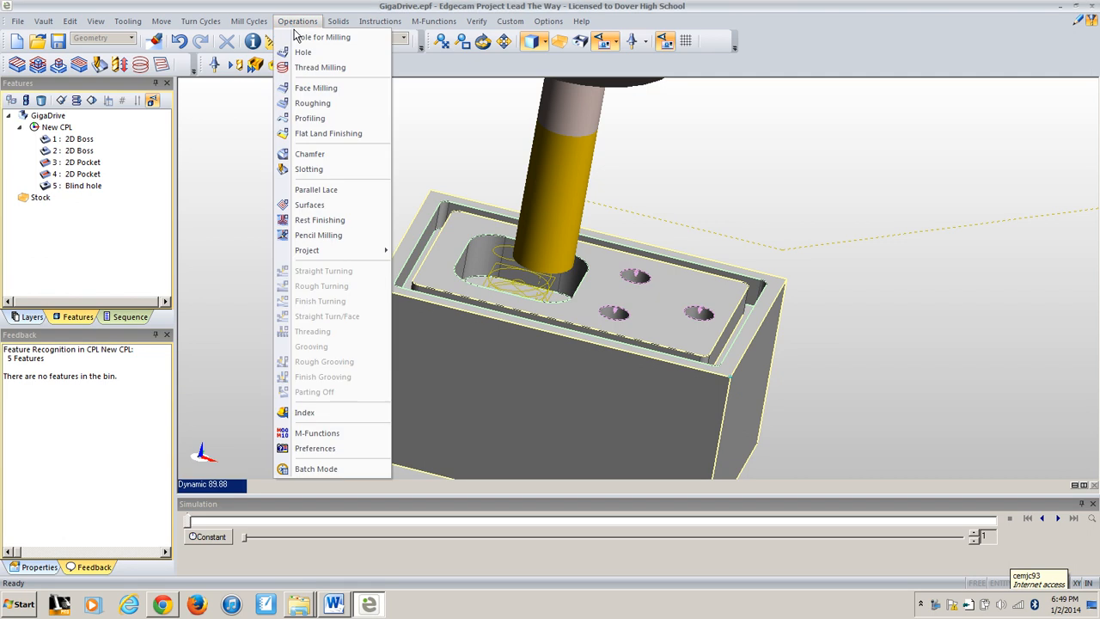
{"action": "left_click", "coordinate": [302, 37]}
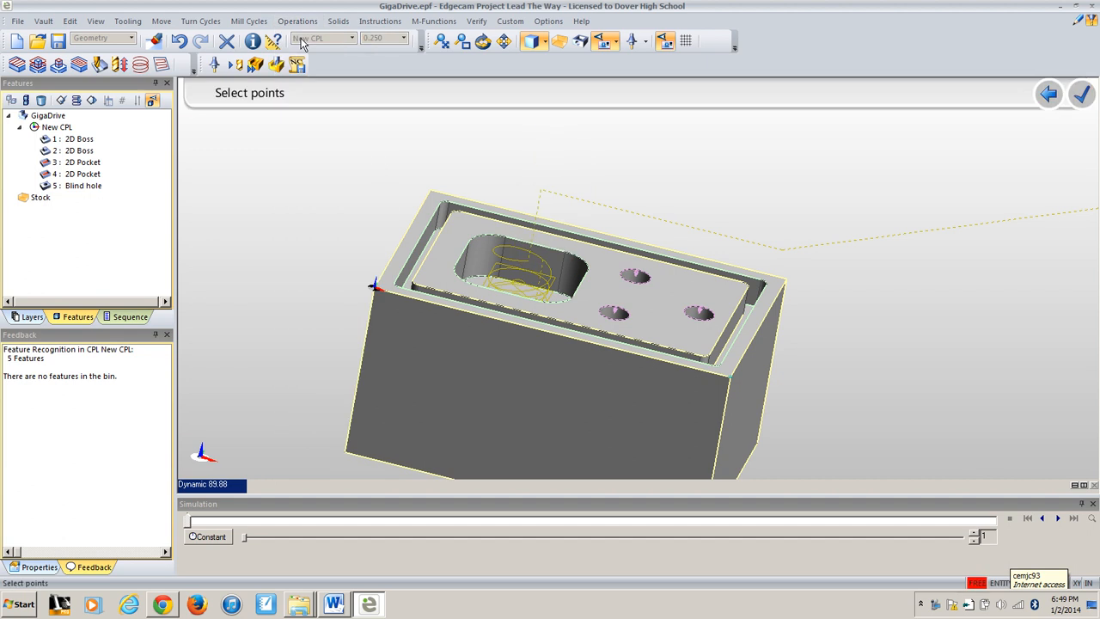
{"action": "left_click", "coordinate": [86, 186]}
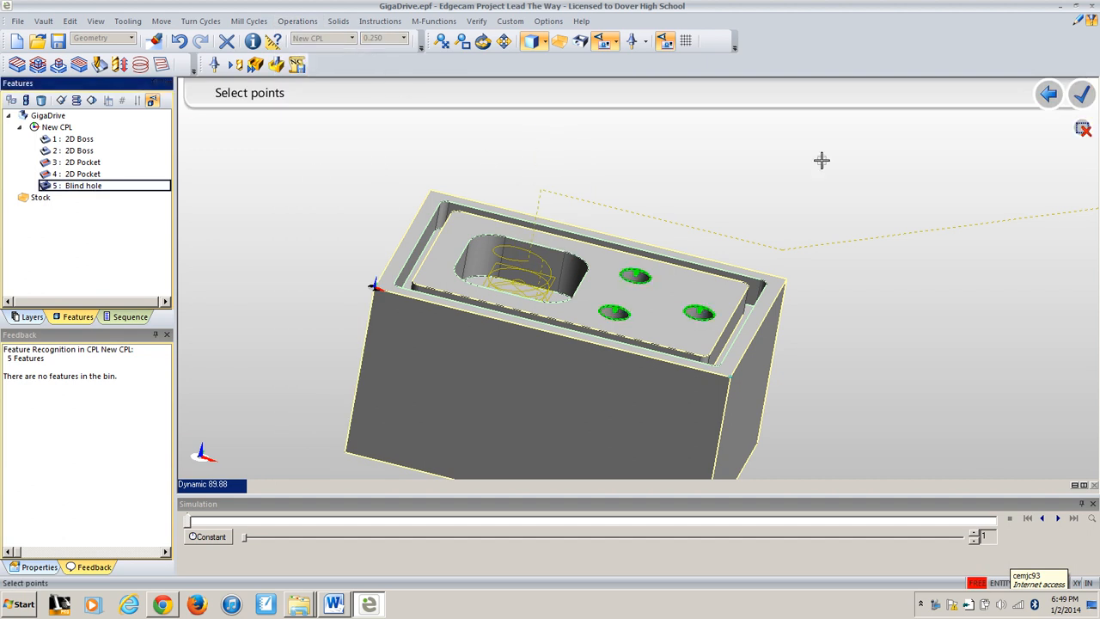
{"action": "left_click", "coordinate": [1083, 95]}
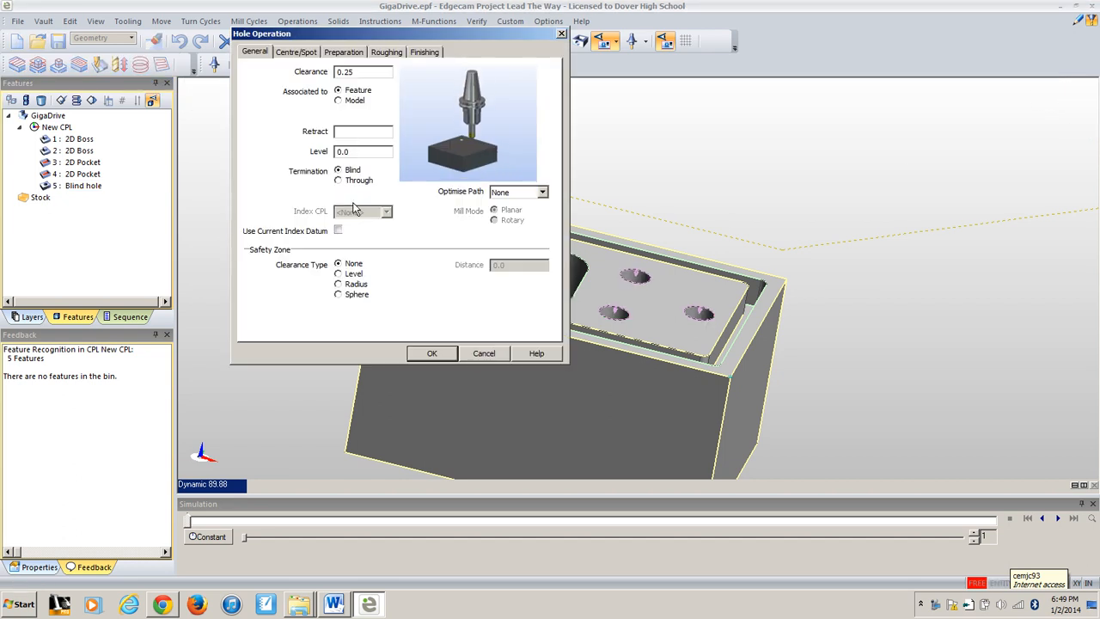
Step: Assign the 1/4 Spiral Up Cut from the unfiltered tool store as the hole operation's roughing tool
{"action": "left_click", "coordinate": [386, 52]}
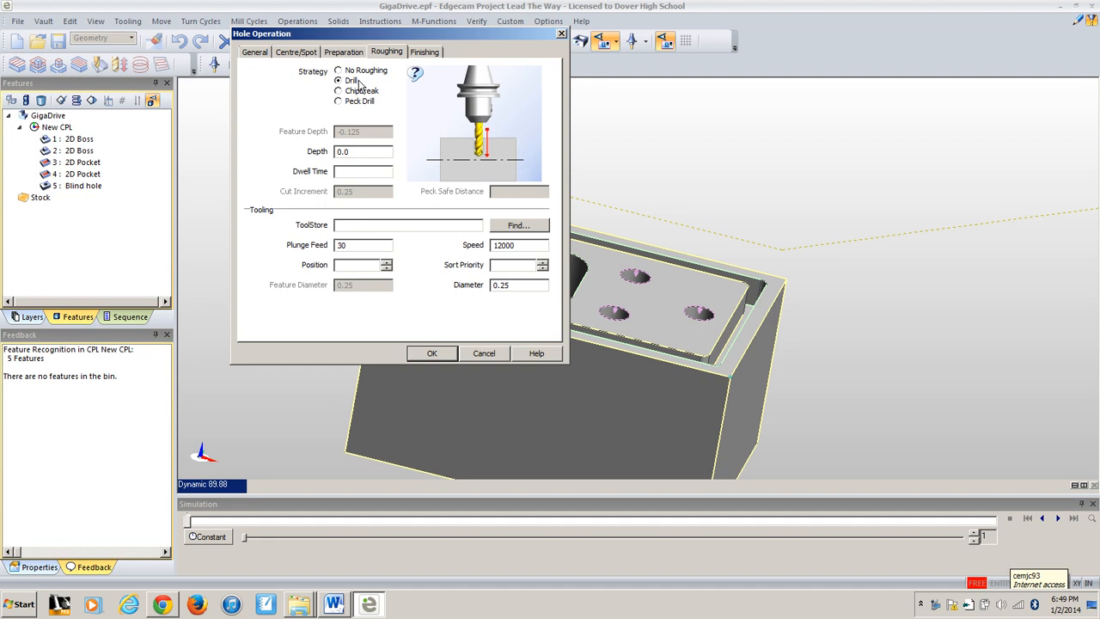
{"action": "left_click", "coordinate": [518, 225]}
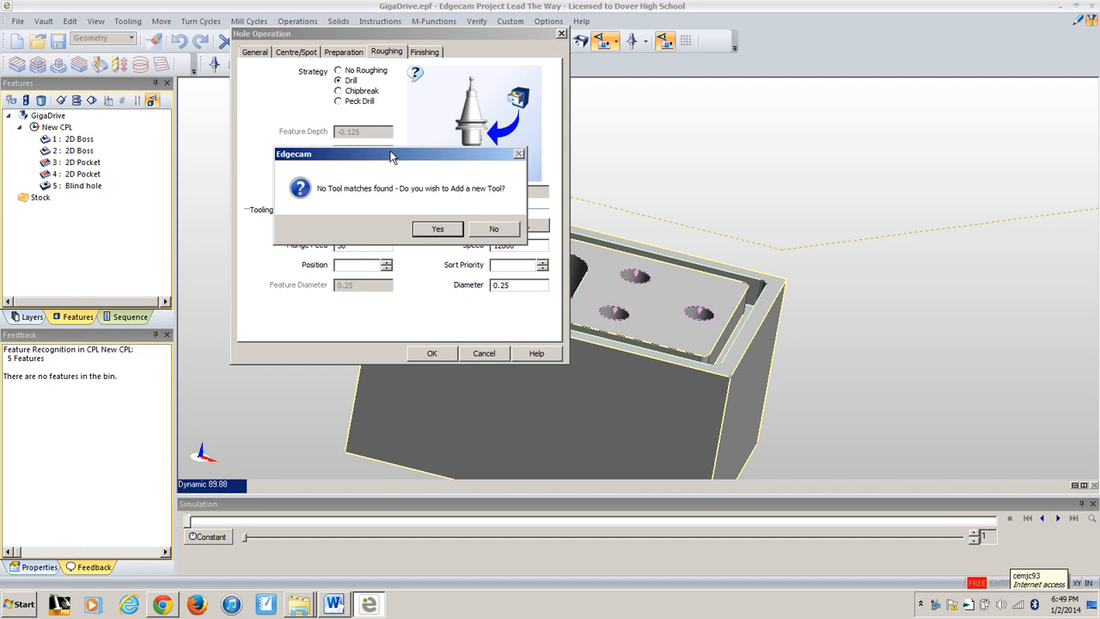
{"action": "left_click_drag", "start_coordinate": [391, 155], "coordinate": [374, 136]}
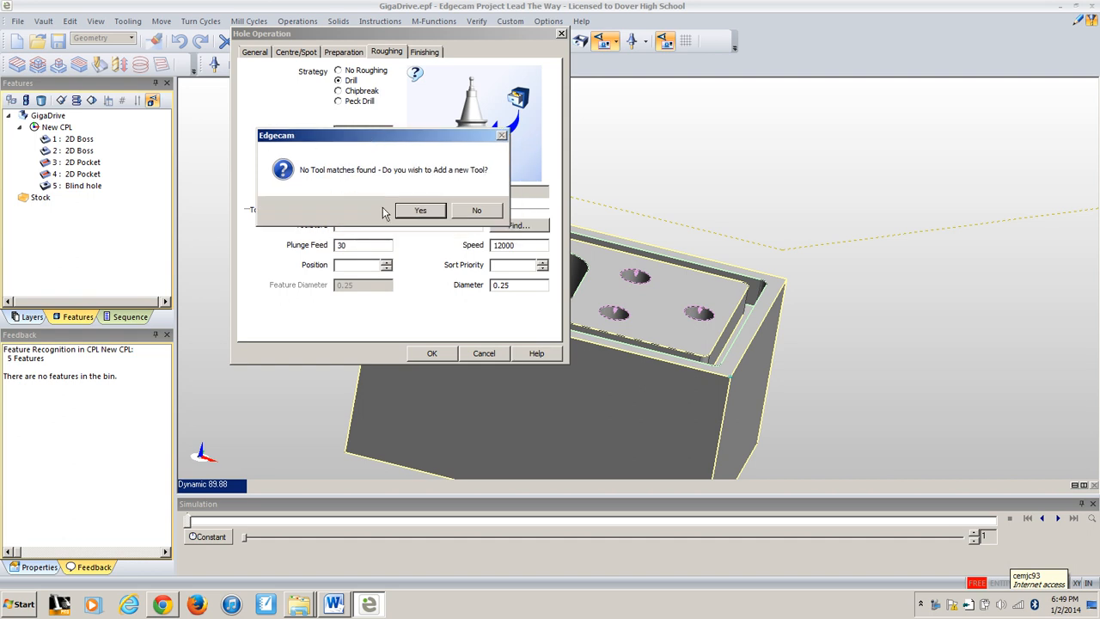
{"action": "left_click", "coordinate": [468, 216]}
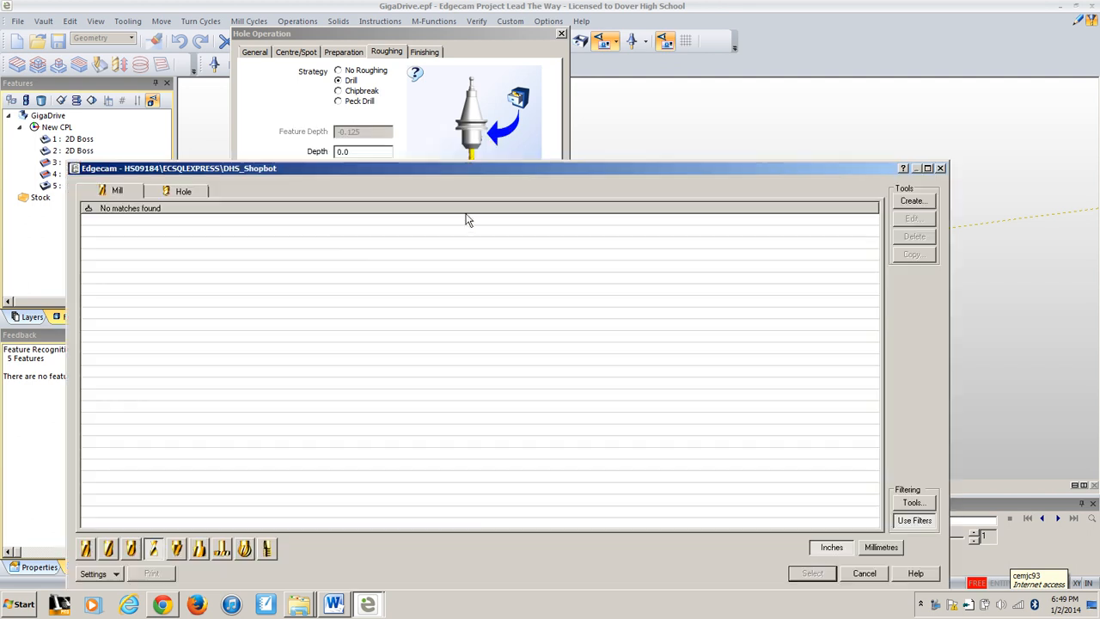
{"action": "left_click", "coordinate": [912, 523]}
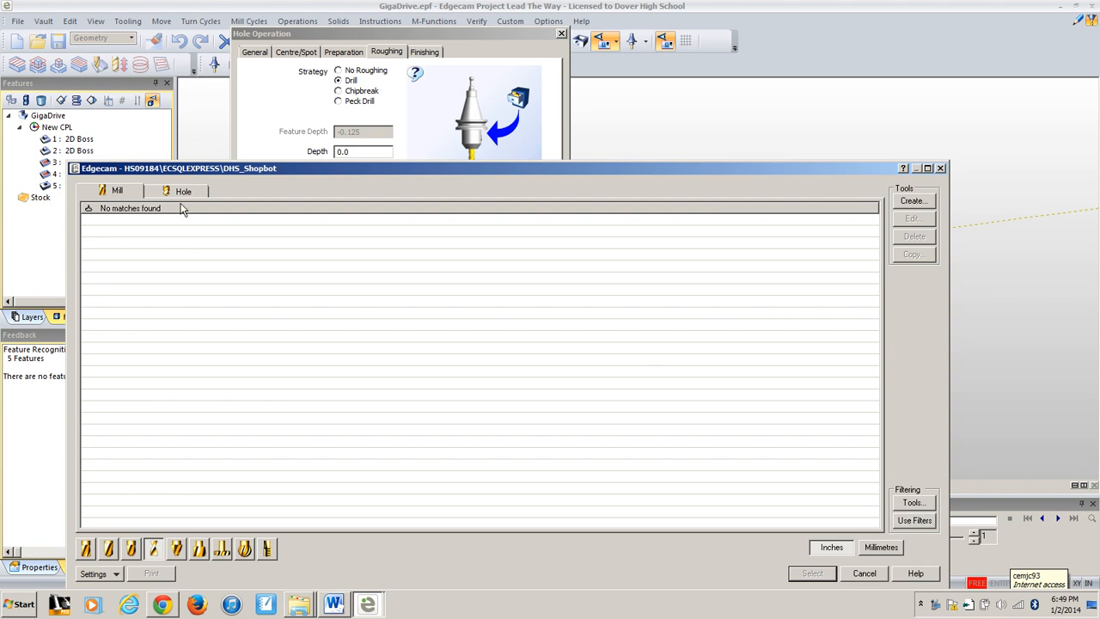
{"action": "left_click", "coordinate": [154, 550]}
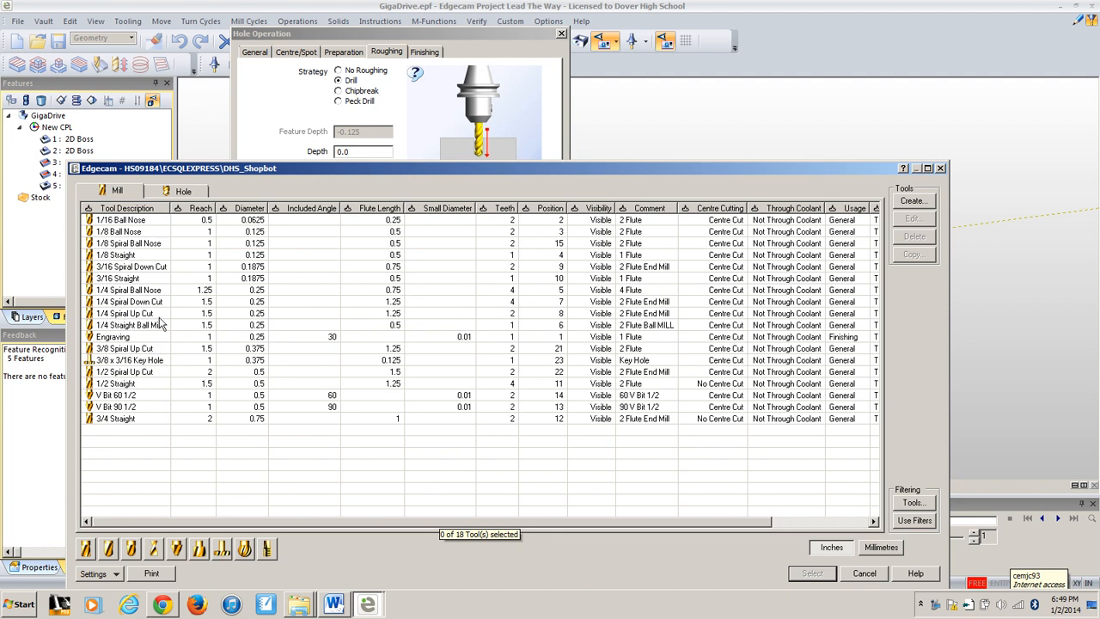
{"action": "left_click", "coordinate": [720, 314]}
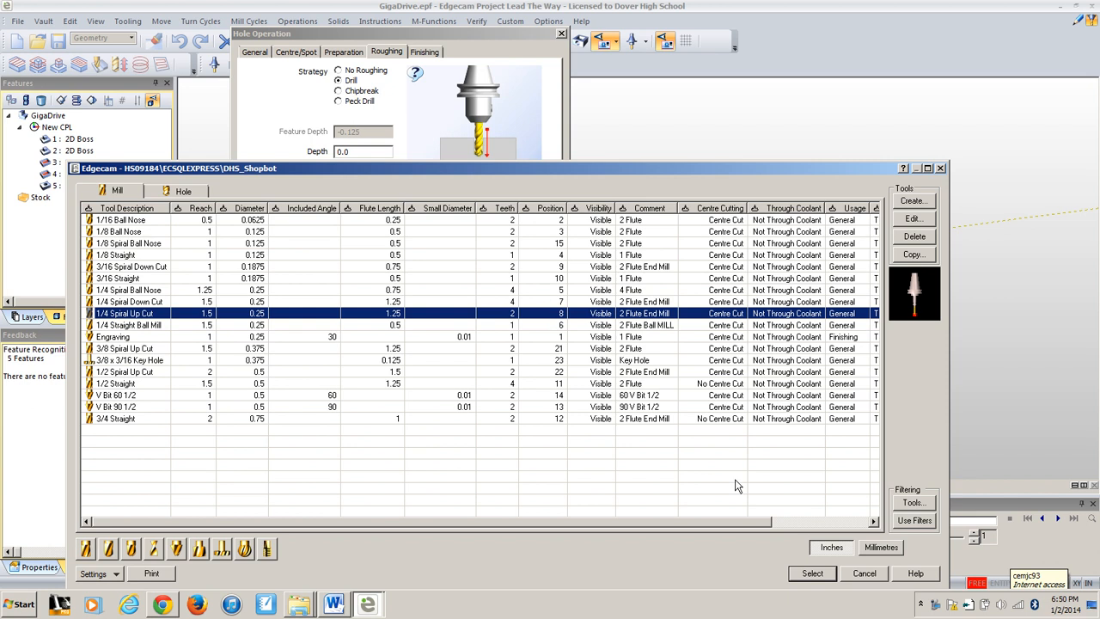
{"action": "left_click", "coordinate": [812, 573]}
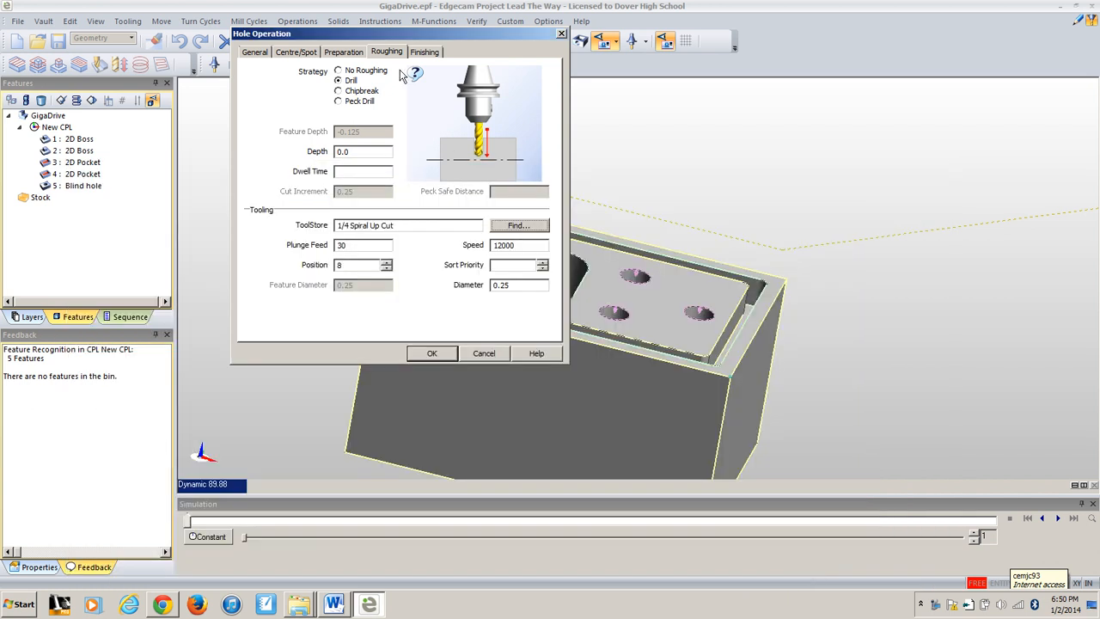
Step: Set the hole operation's path optimisation to Closest Next
{"action": "left_click", "coordinate": [255, 53]}
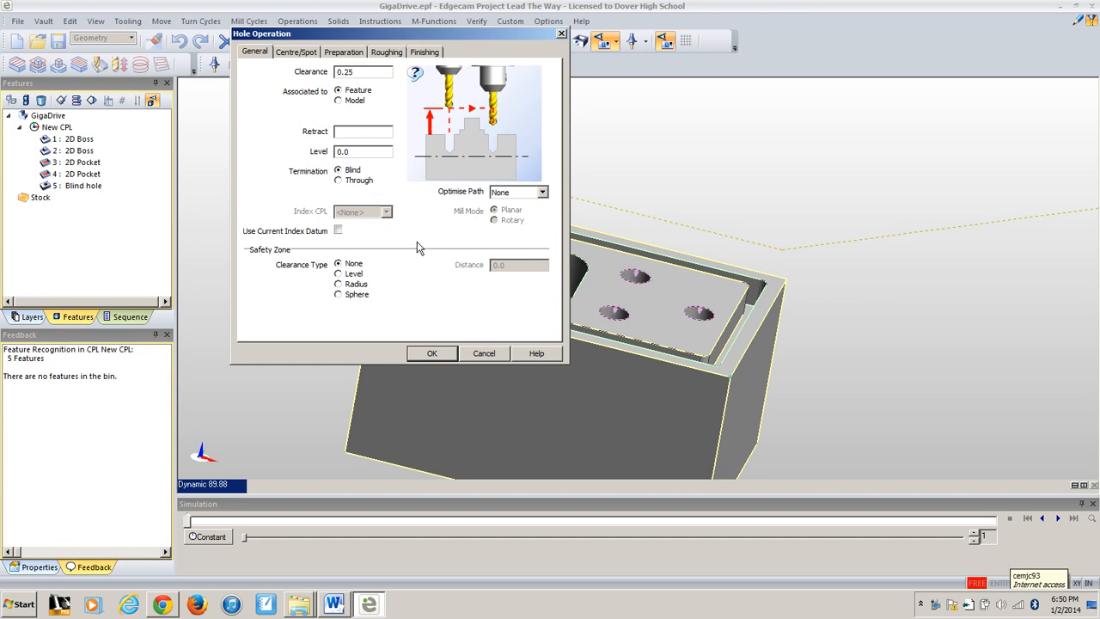
{"action": "left_click", "coordinate": [542, 193]}
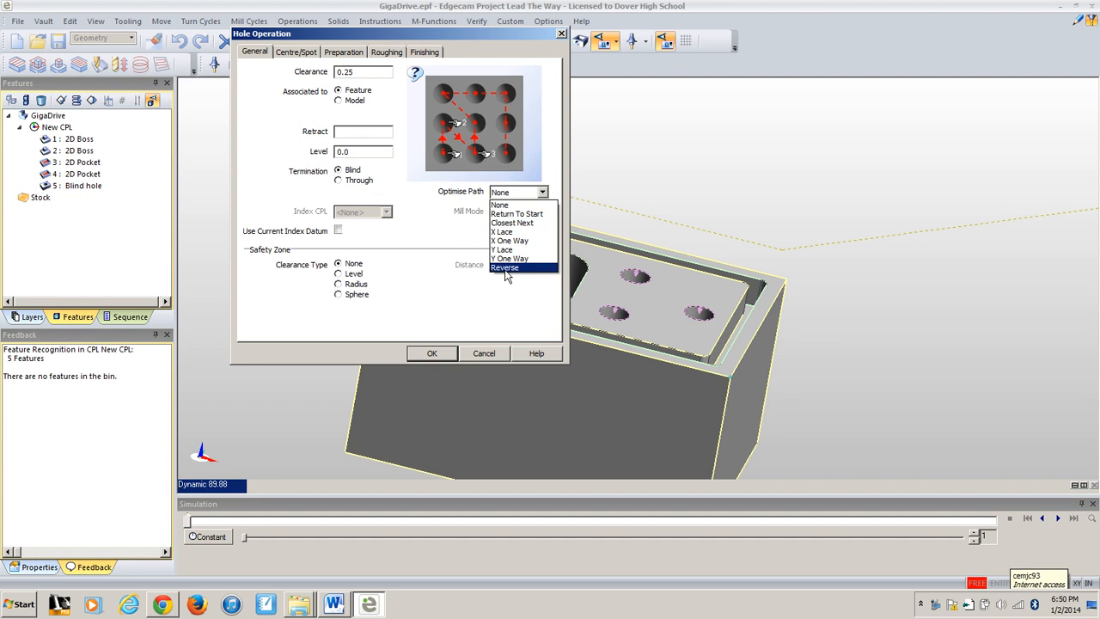
{"action": "left_click", "coordinate": [512, 222]}
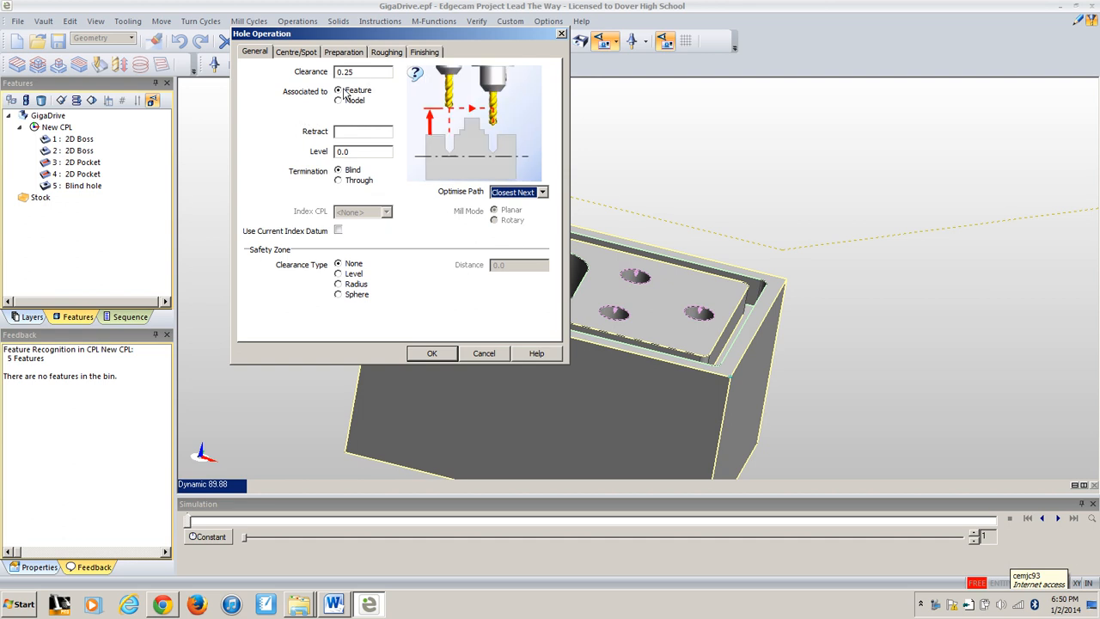
Step: Review the hole operation's centre/spot, preparation, roughing and finishing settings, and generate its toolpath
{"action": "left_click", "coordinate": [299, 54]}
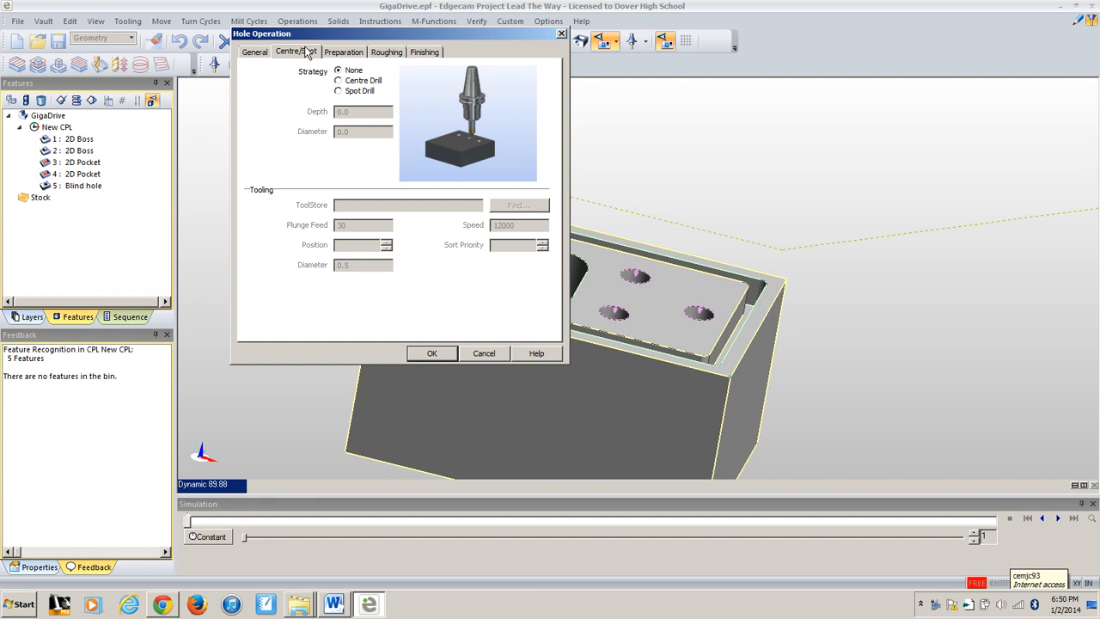
{"action": "left_click", "coordinate": [342, 51]}
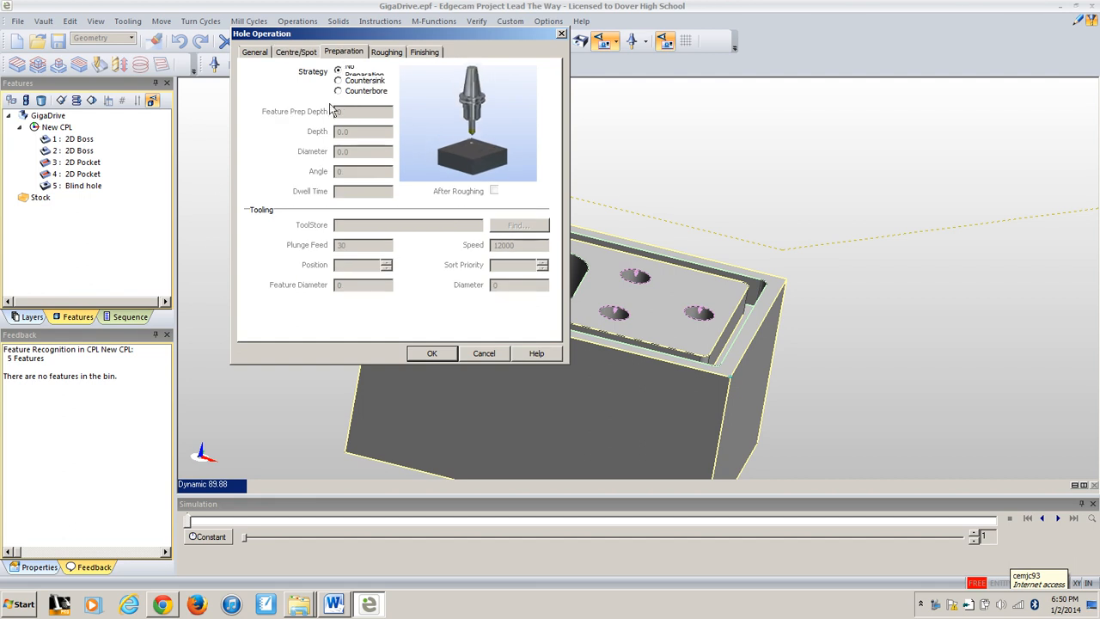
{"action": "left_click", "coordinate": [391, 54]}
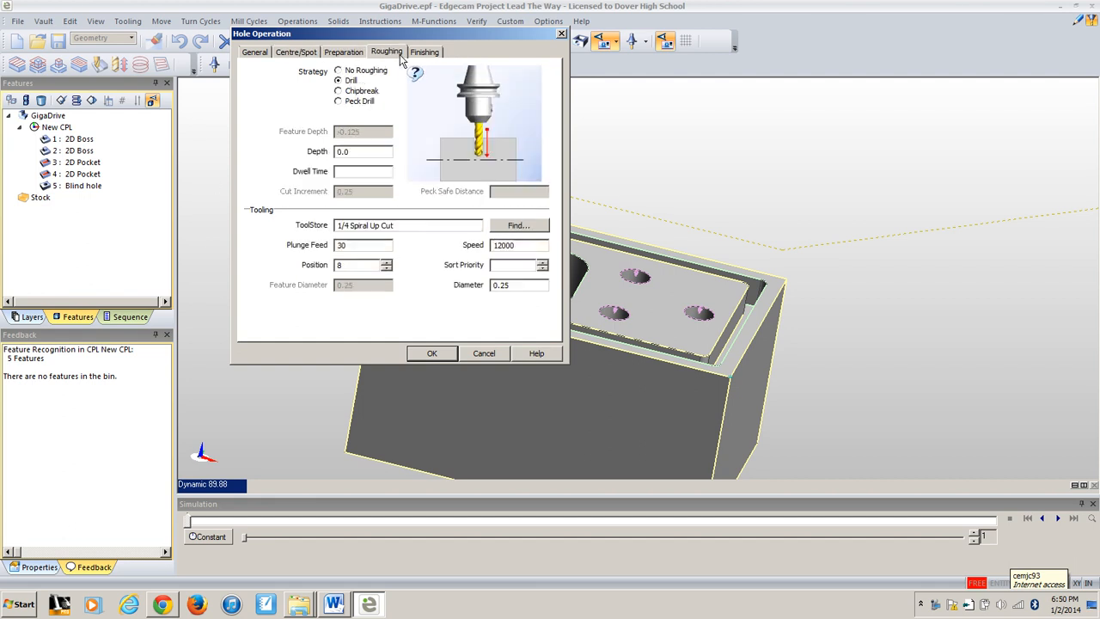
{"action": "left_click", "coordinate": [423, 53]}
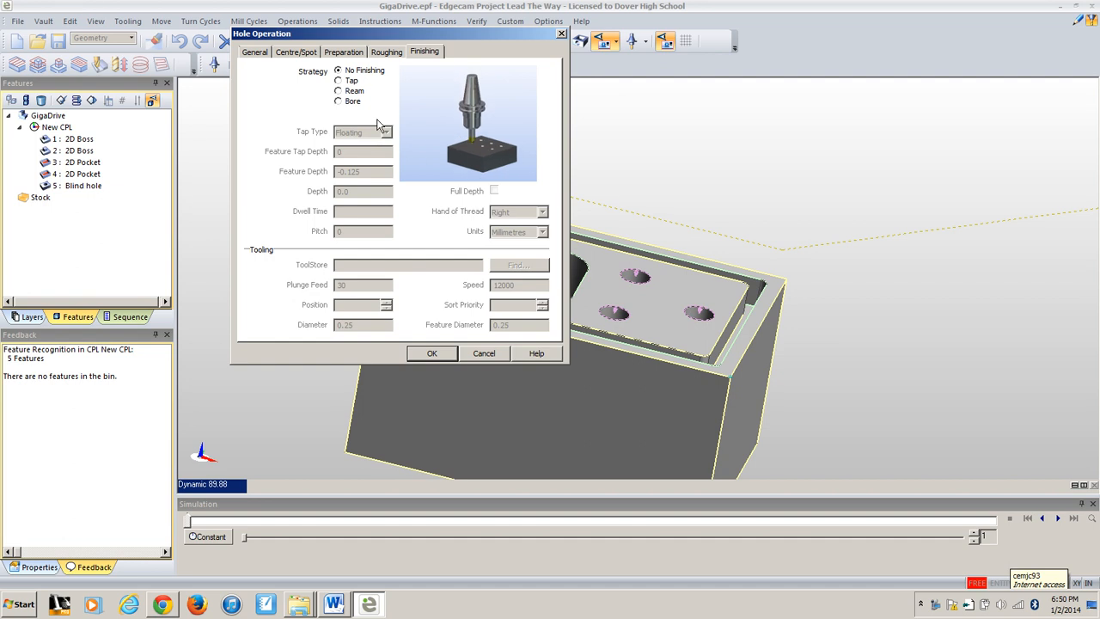
{"action": "left_click", "coordinate": [432, 354]}
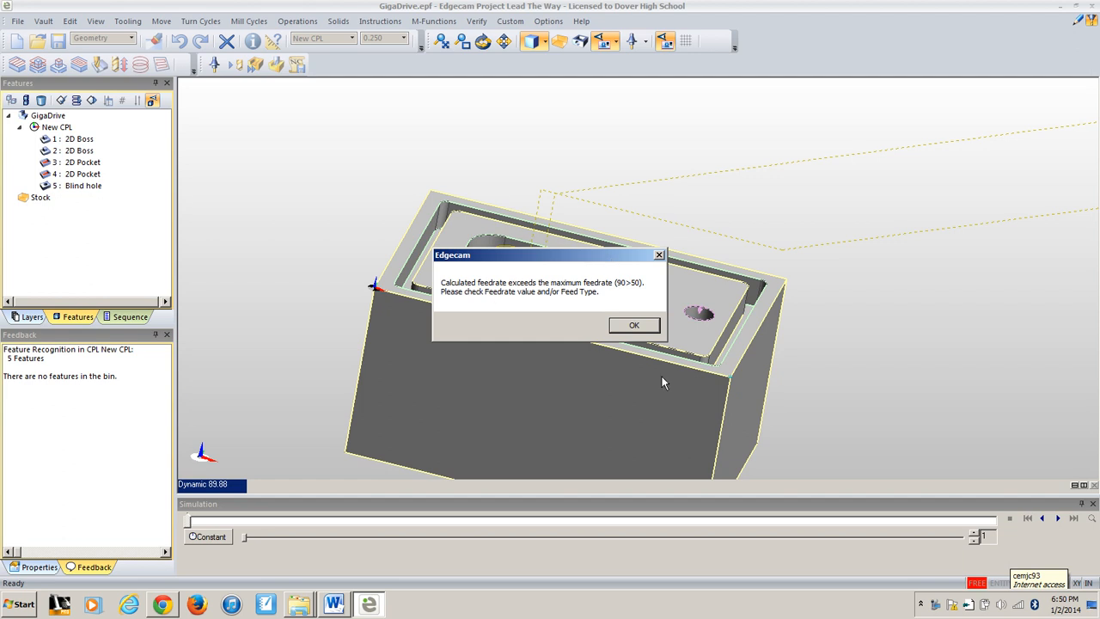
{"action": "left_click", "coordinate": [635, 326]}
{"action": "left_click", "coordinate": [635, 326]}
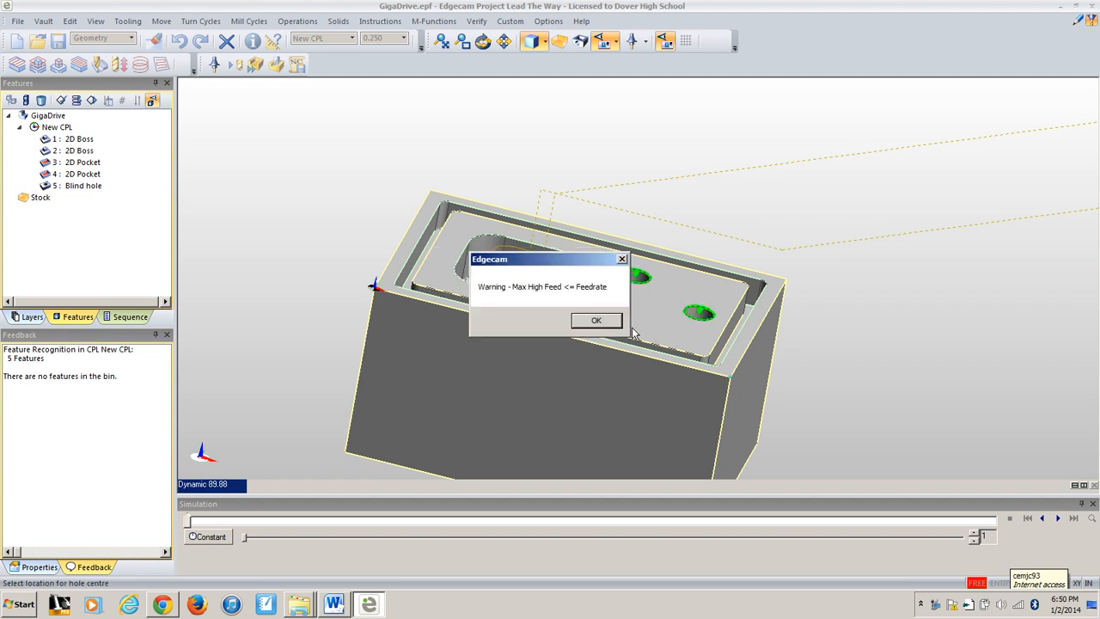
{"action": "left_click", "coordinate": [591, 322]}
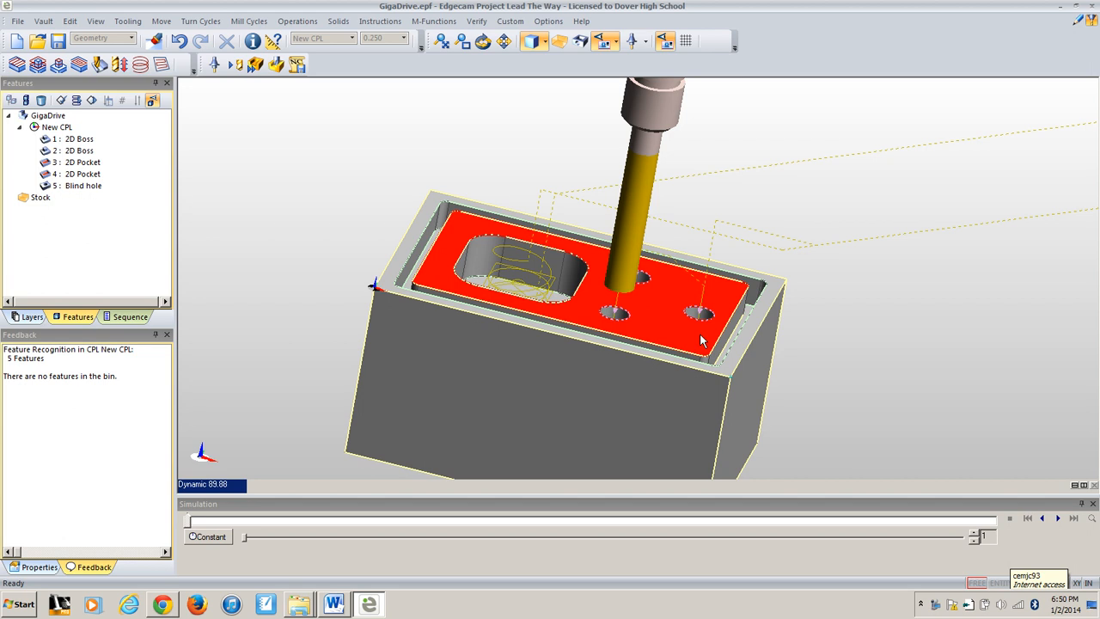
Step: Run the machining simulation of the pocket and the holes, and return to the part model
{"action": "scroll", "coordinate": [779, 344], "scroll_direction": "up", "scroll_amount": 4}
{"action": "scroll", "coordinate": [851, 339], "scroll_direction": "down", "scroll_amount": 10}
{"action": "middle_click_drag", "start_coordinate": [978, 355], "coordinate": [521, 341]}
{"action": "scroll", "coordinate": [445, 324], "scroll_direction": "up", "scroll_amount": 3}
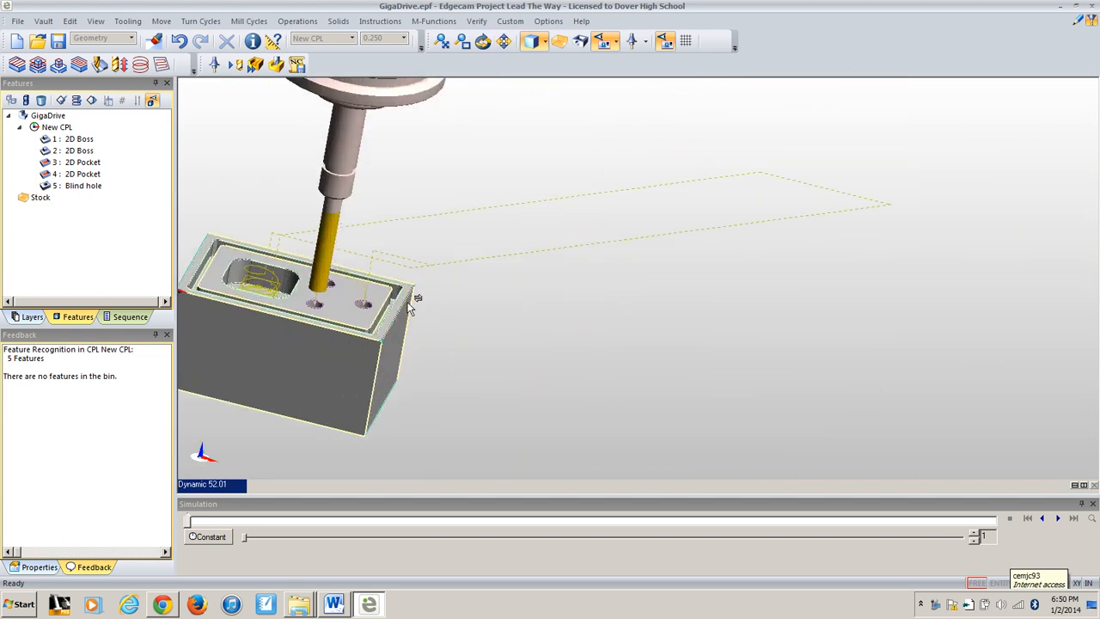
{"action": "middle_click_drag", "start_coordinate": [409, 309], "coordinate": [693, 314]}
{"action": "scroll", "coordinate": [692, 315], "scroll_direction": "up", "scroll_amount": 1}
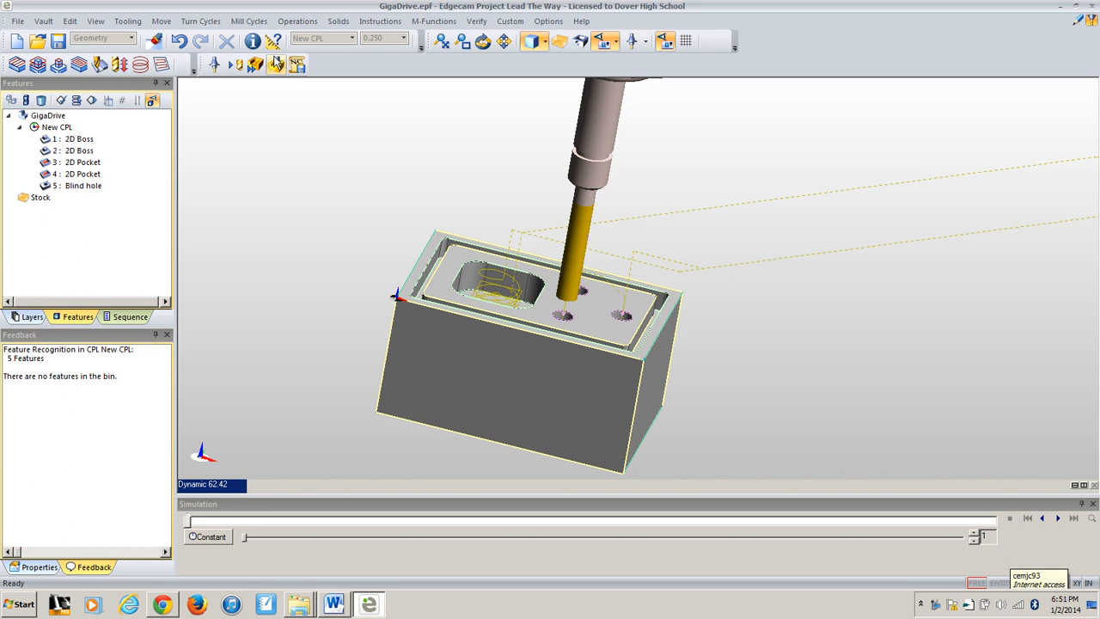
{"action": "left_click", "coordinate": [276, 63]}
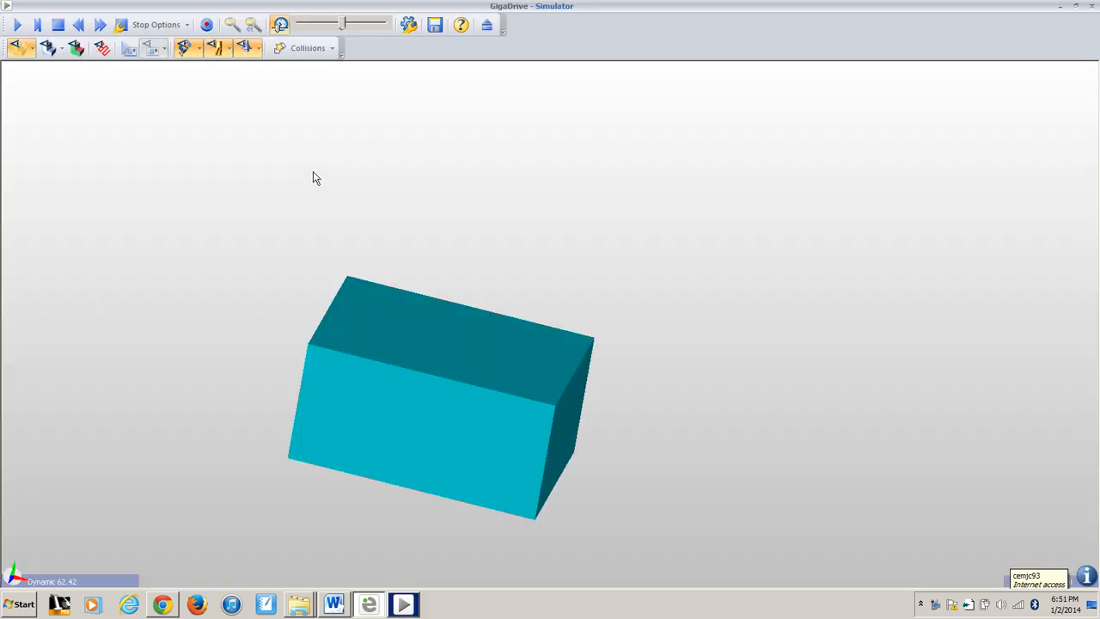
{"action": "left_click", "coordinate": [17, 25]}
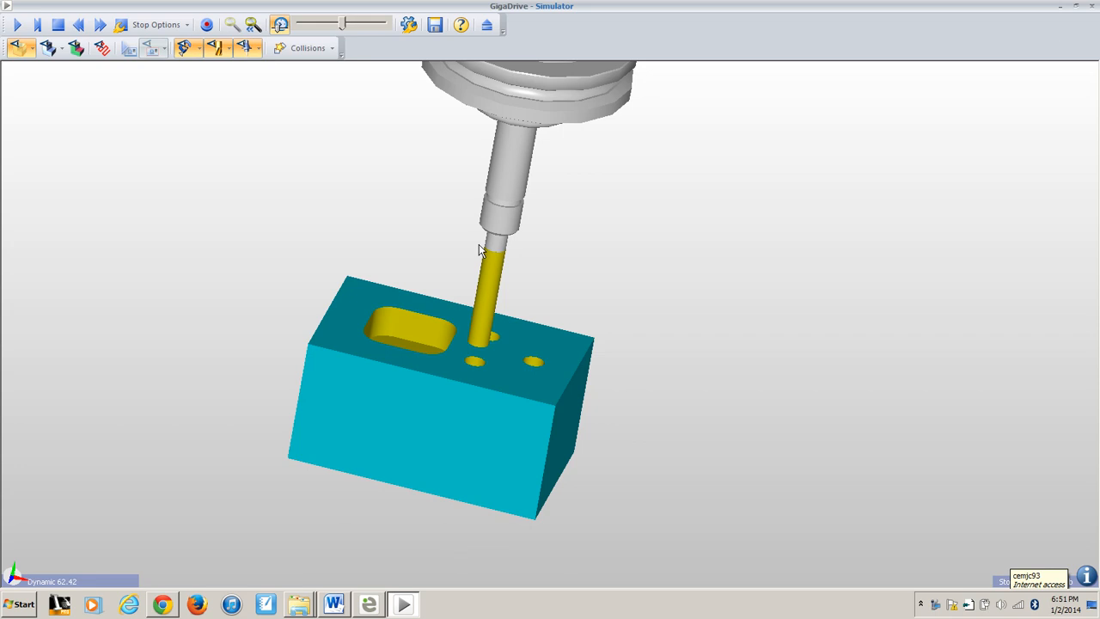
{"action": "left_click", "coordinate": [1094, 9]}
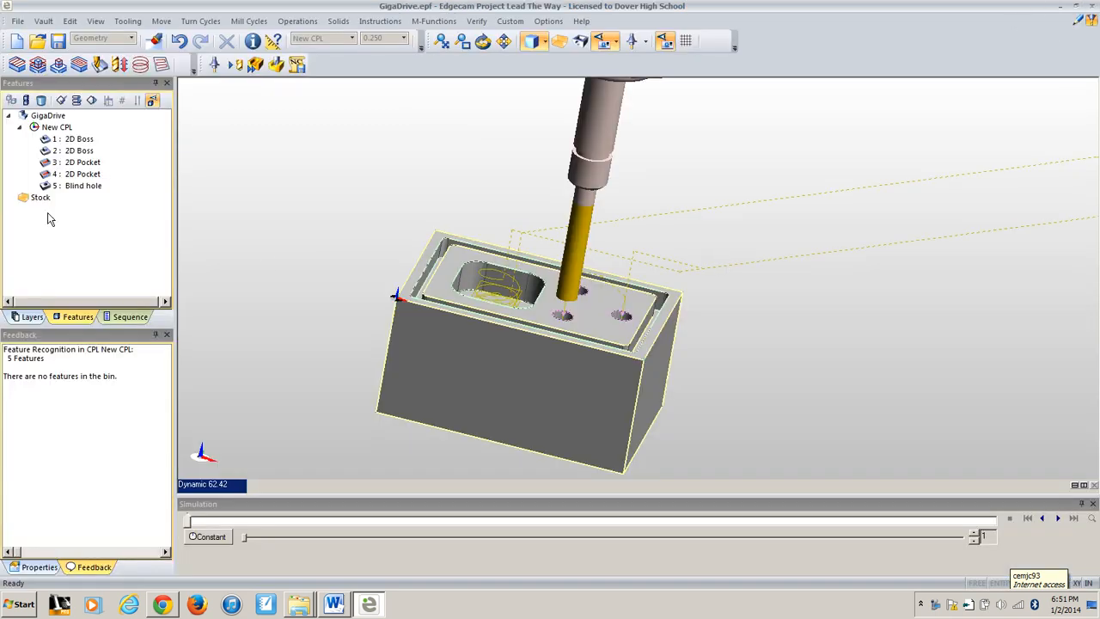
Step: Open the roughing operation in the machining sequence for editing without reselecting its geometry
{"action": "left_click", "coordinate": [130, 317]}
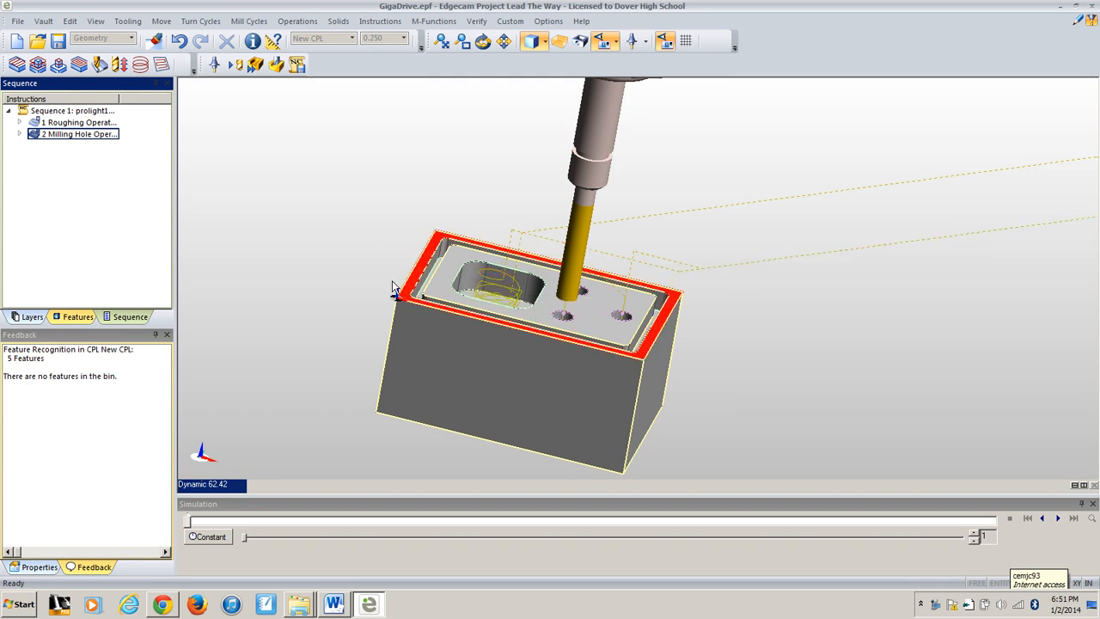
{"action": "left_click", "coordinate": [63, 125]}
{"action": "right_click", "coordinate": [64, 125]}
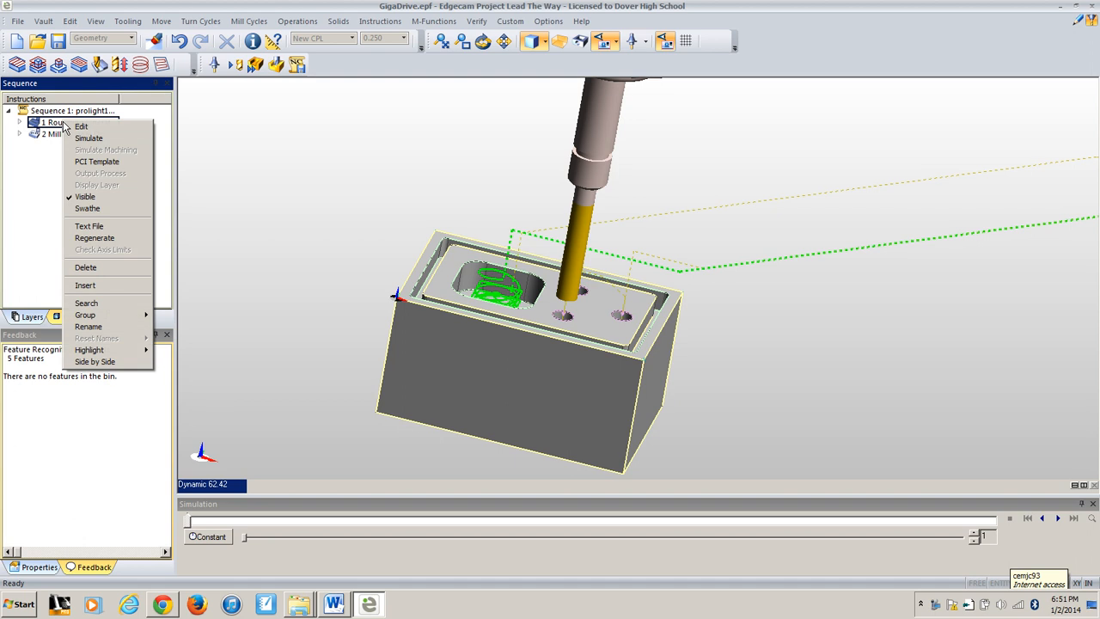
{"action": "left_click", "coordinate": [79, 127]}
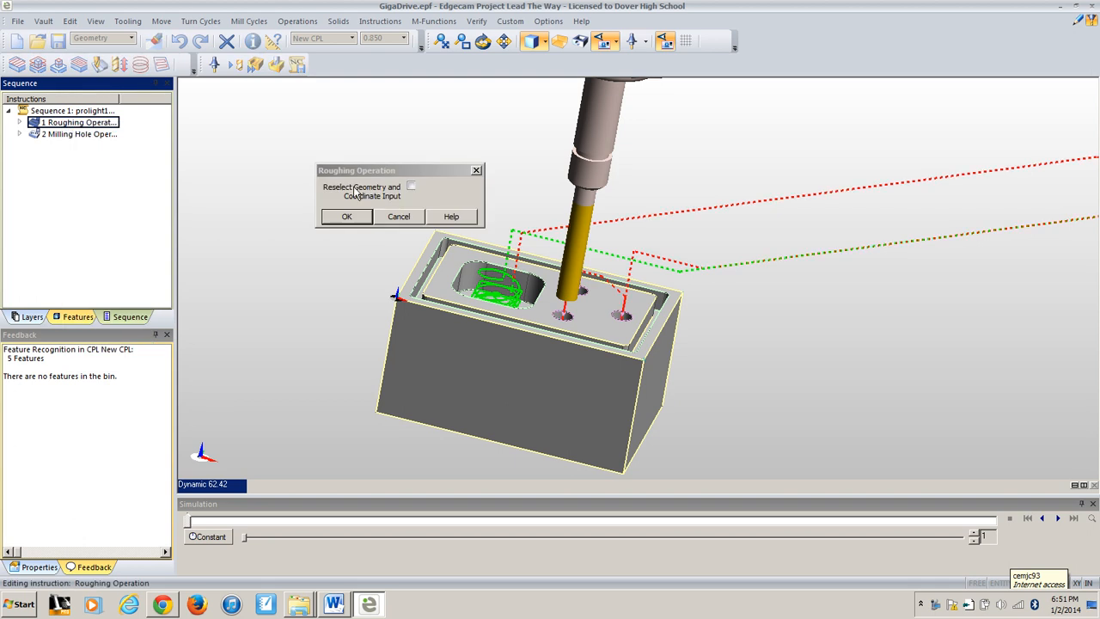
{"action": "left_click", "coordinate": [347, 217]}
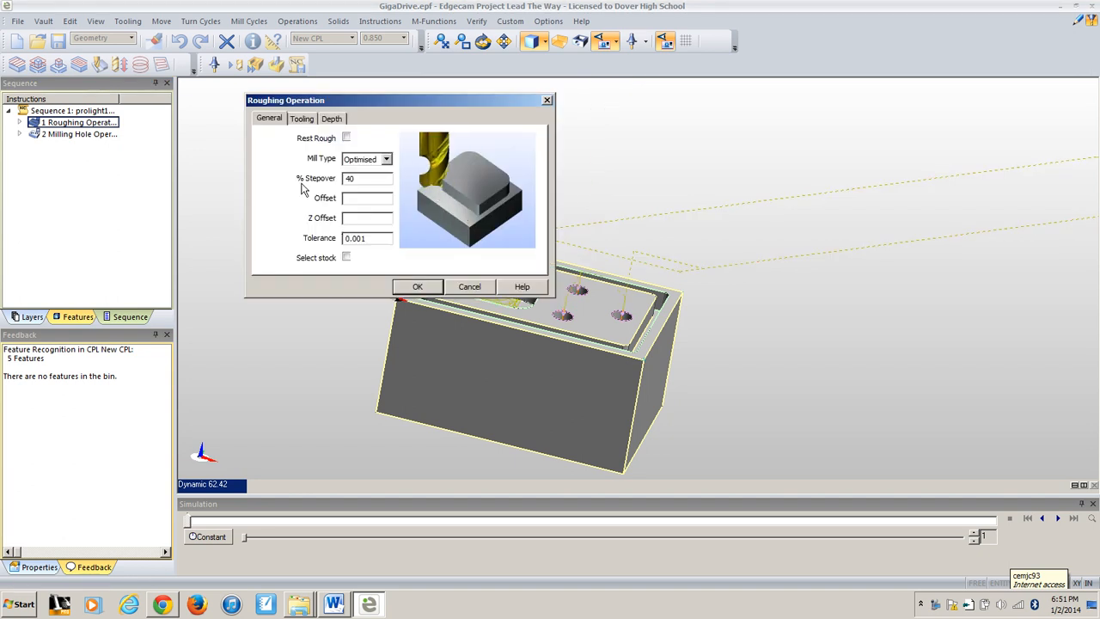
Step: Change the roughing operation's tool to the 1/4 Spiral Up Cut from the unfiltered tool store and regenerate its toolpath
{"action": "left_click", "coordinate": [306, 120]}
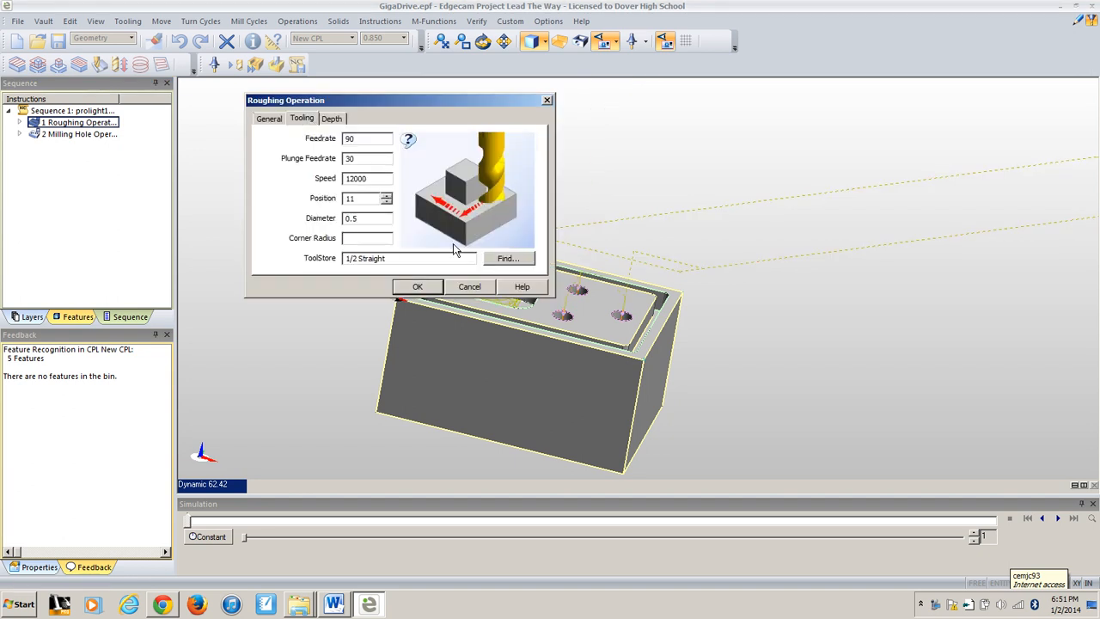
{"action": "left_click", "coordinate": [500, 262]}
{"action": "left_click", "coordinate": [500, 260]}
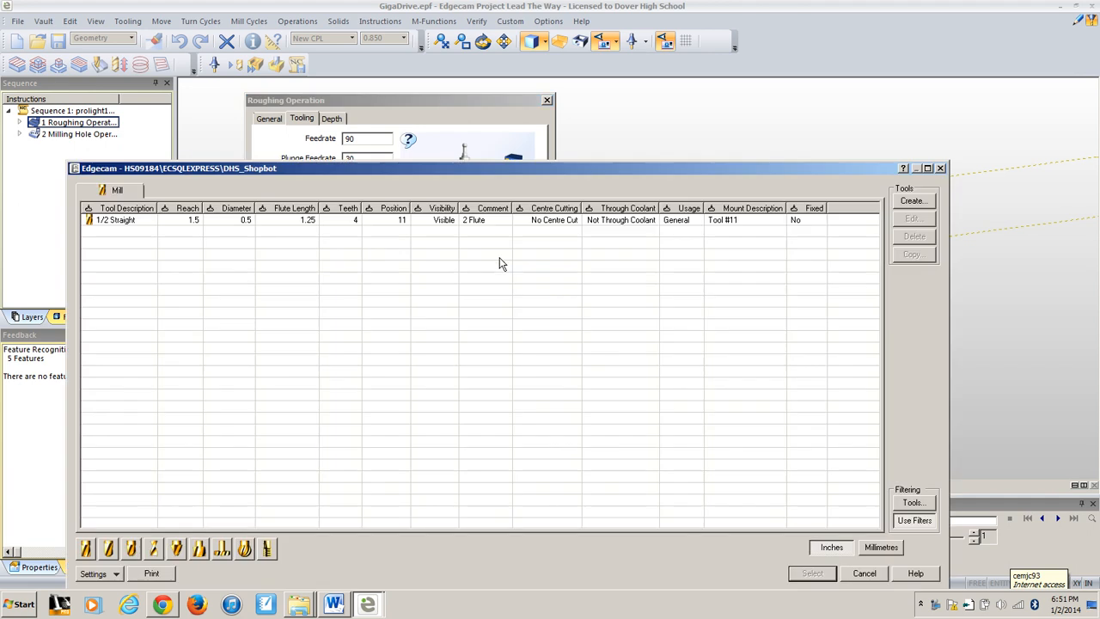
{"action": "left_click", "coordinate": [914, 521]}
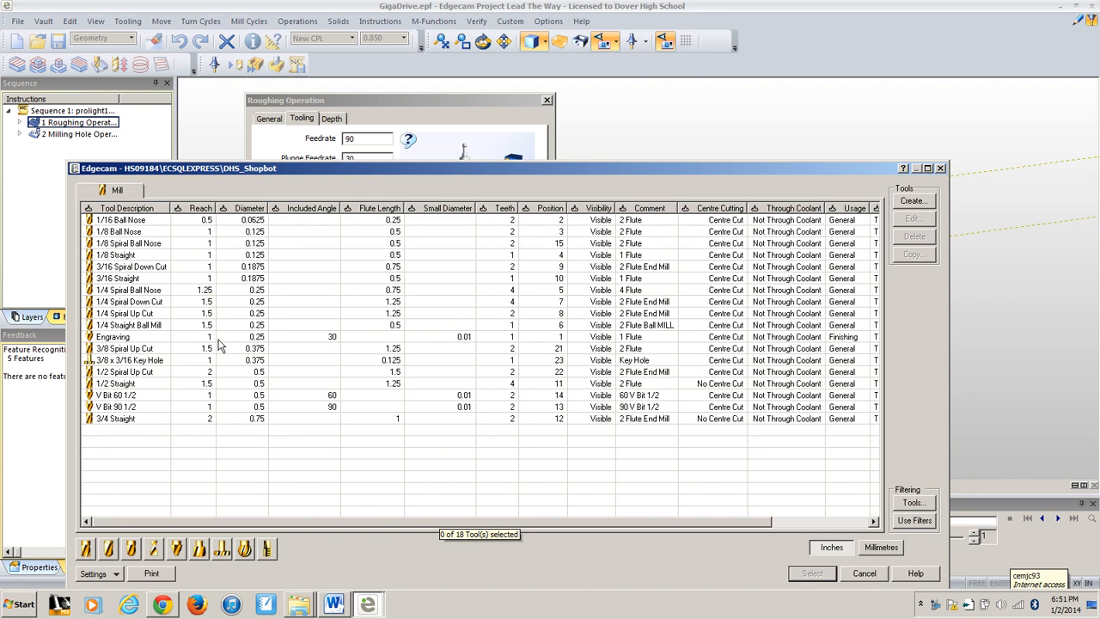
{"action": "left_click", "coordinate": [538, 313]}
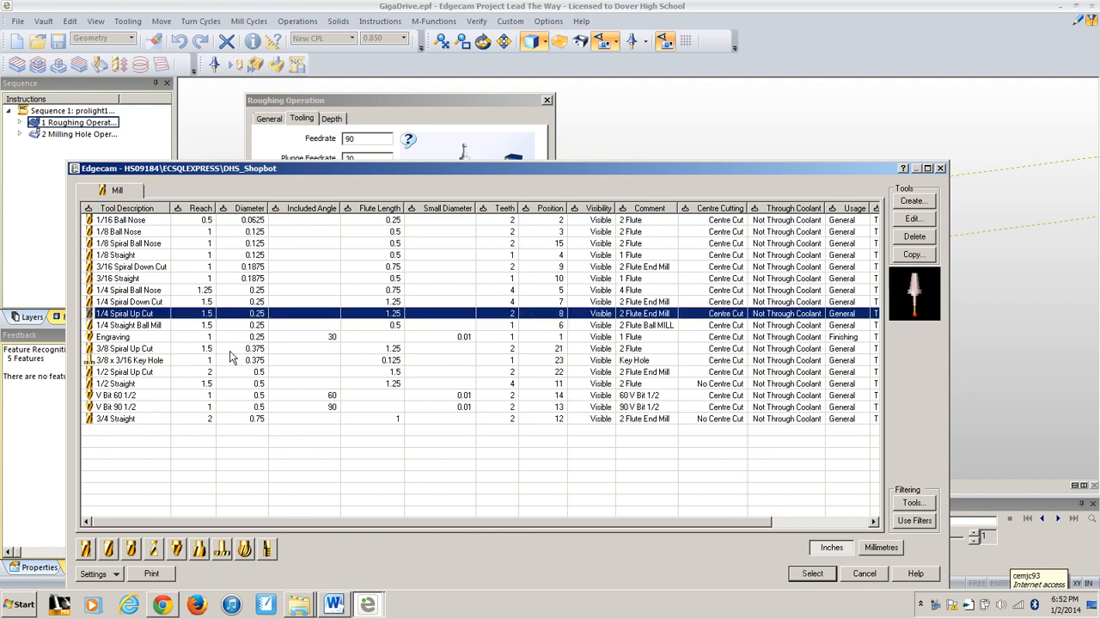
{"action": "left_click", "coordinate": [816, 573]}
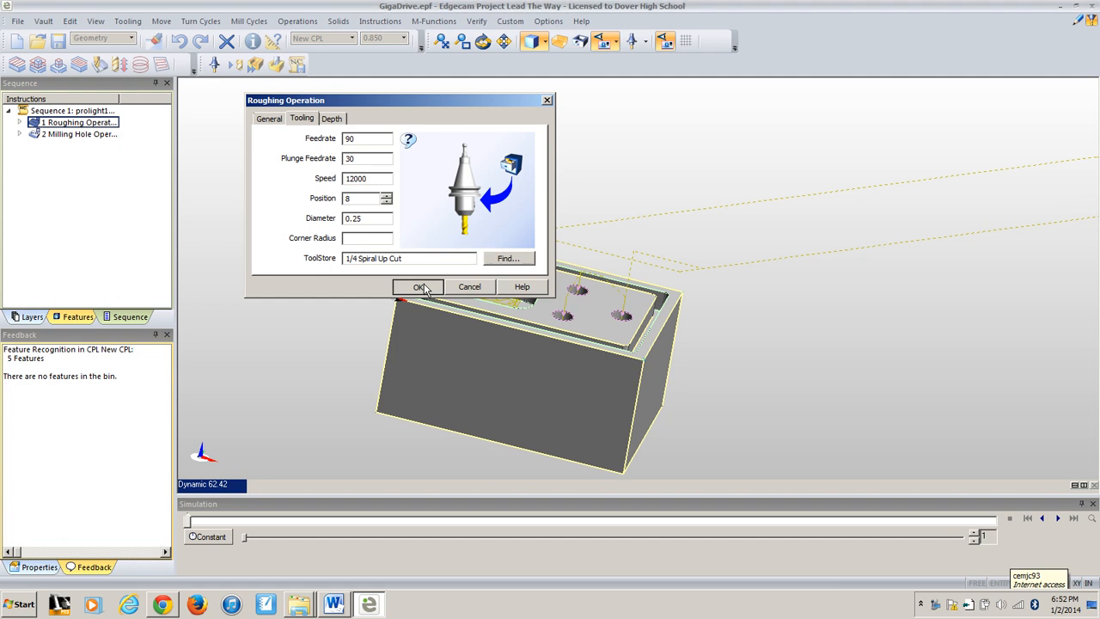
{"action": "left_click", "coordinate": [419, 287]}
{"action": "left_click", "coordinate": [634, 325]}
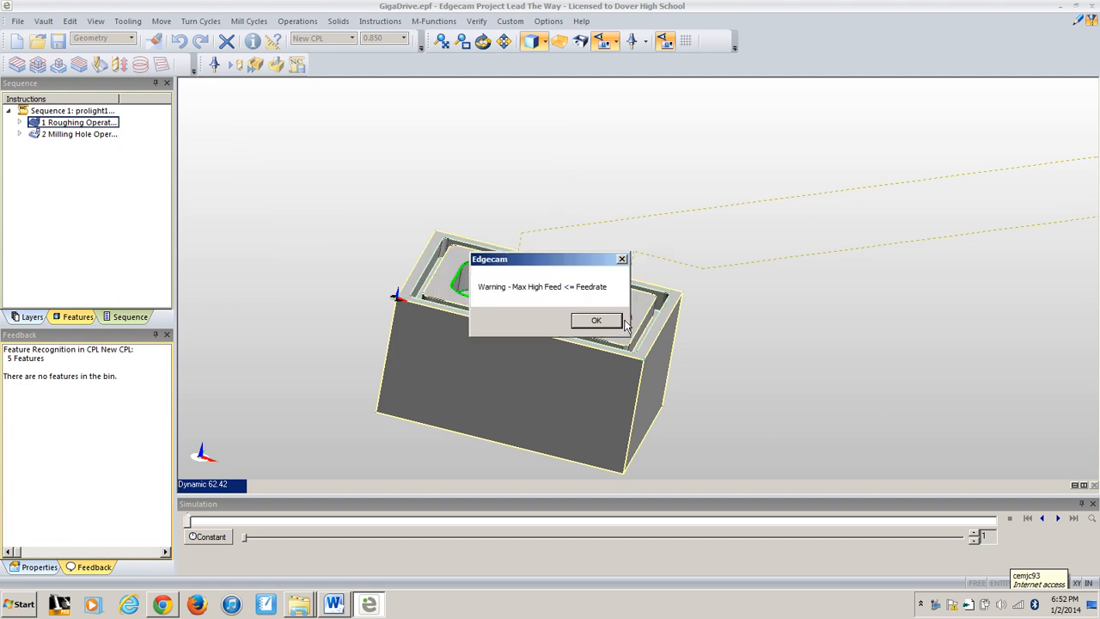
{"action": "left_click", "coordinate": [608, 320]}
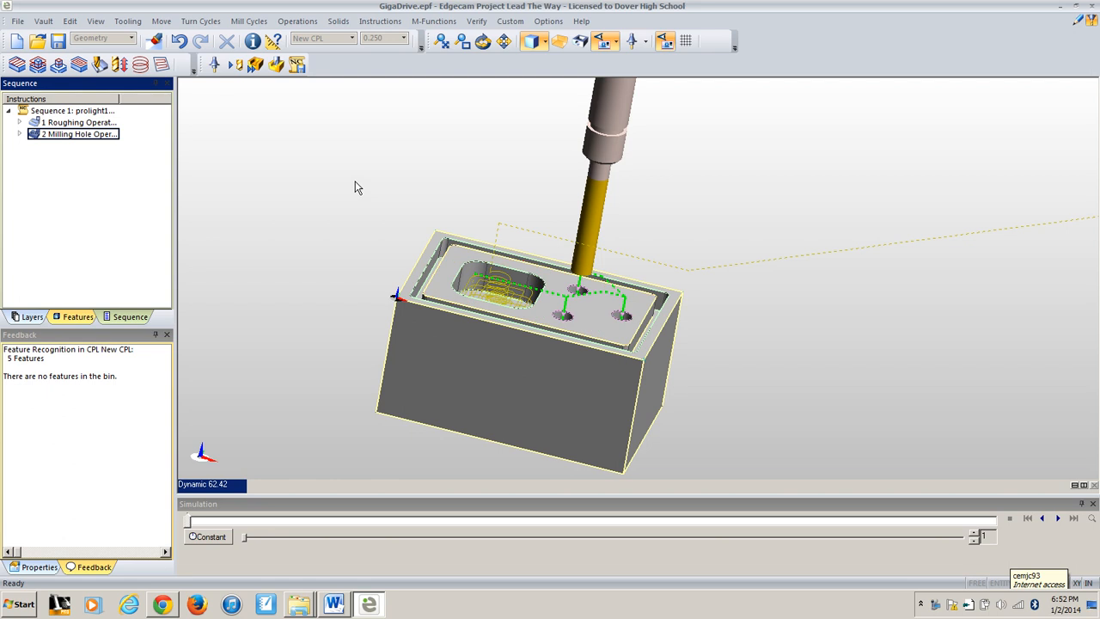
Step: Run the machining simulation with the changed roughing tool, and return to the part model
{"action": "left_click", "coordinate": [254, 67]}
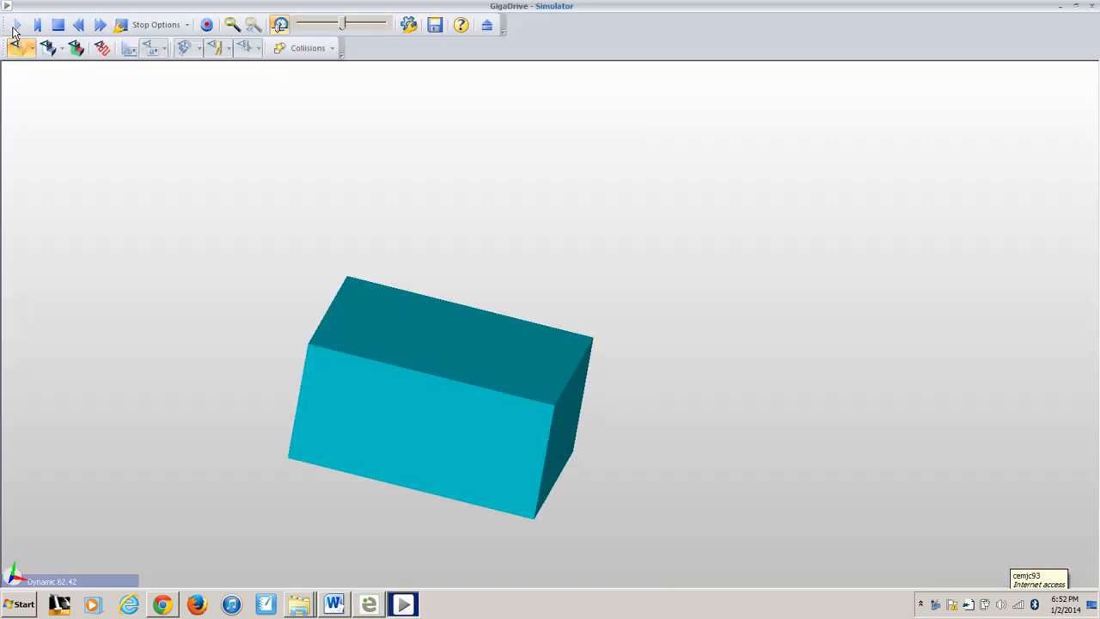
{"action": "left_click", "coordinate": [16, 26]}
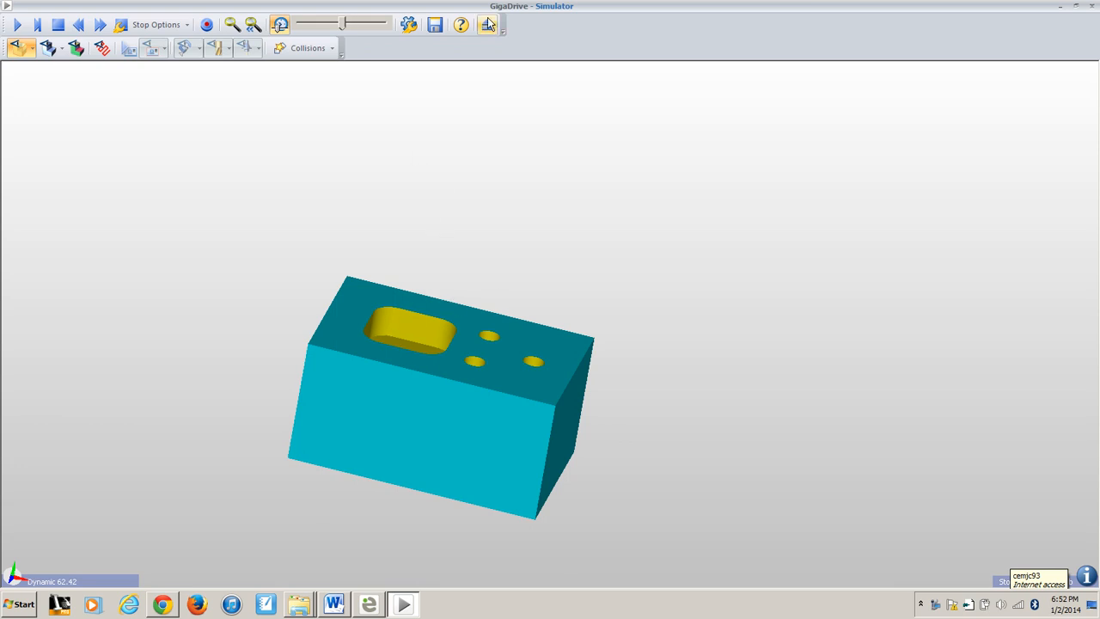
{"action": "left_click", "coordinate": [1090, 7]}
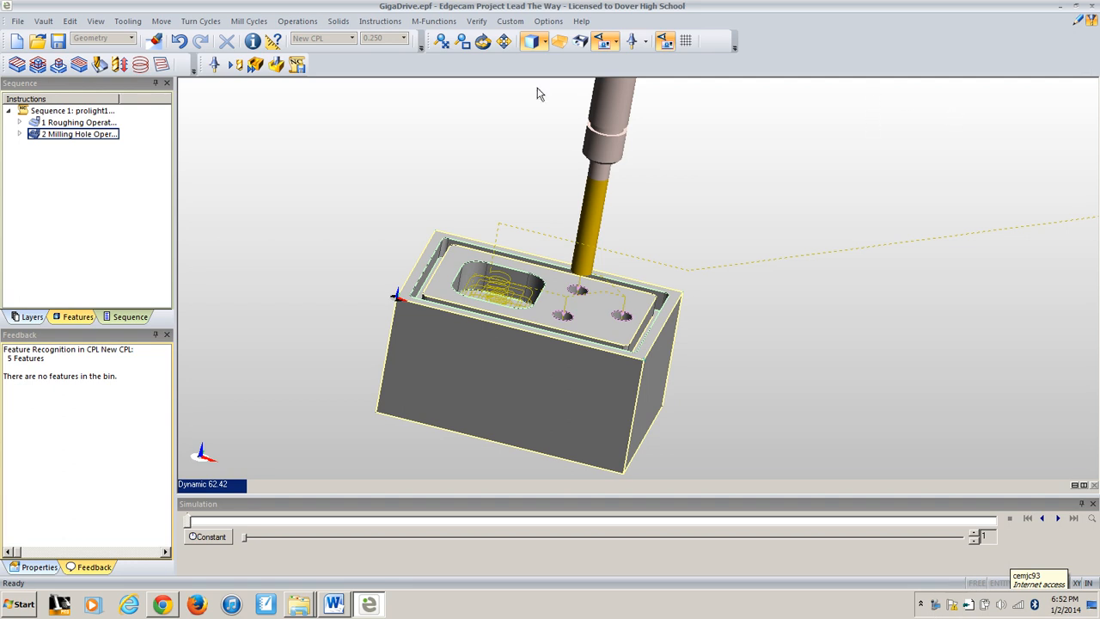
Step: Start a profiling operation on feature 2, the inner 2D Boss, without any boundary entities
{"action": "left_click", "coordinate": [286, 20]}
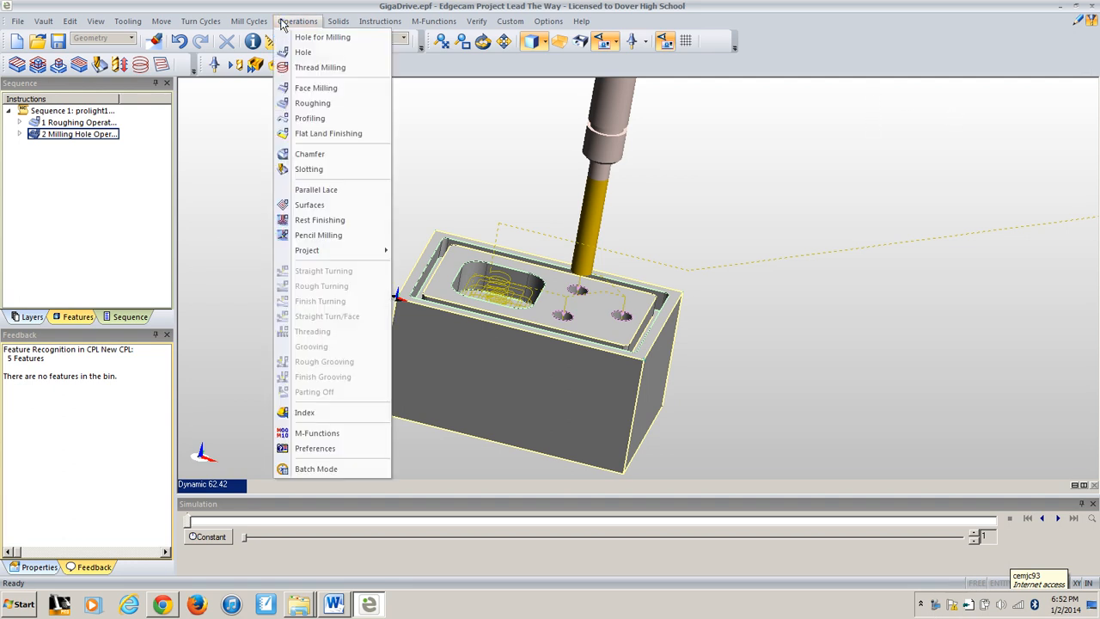
{"action": "left_click", "coordinate": [310, 117]}
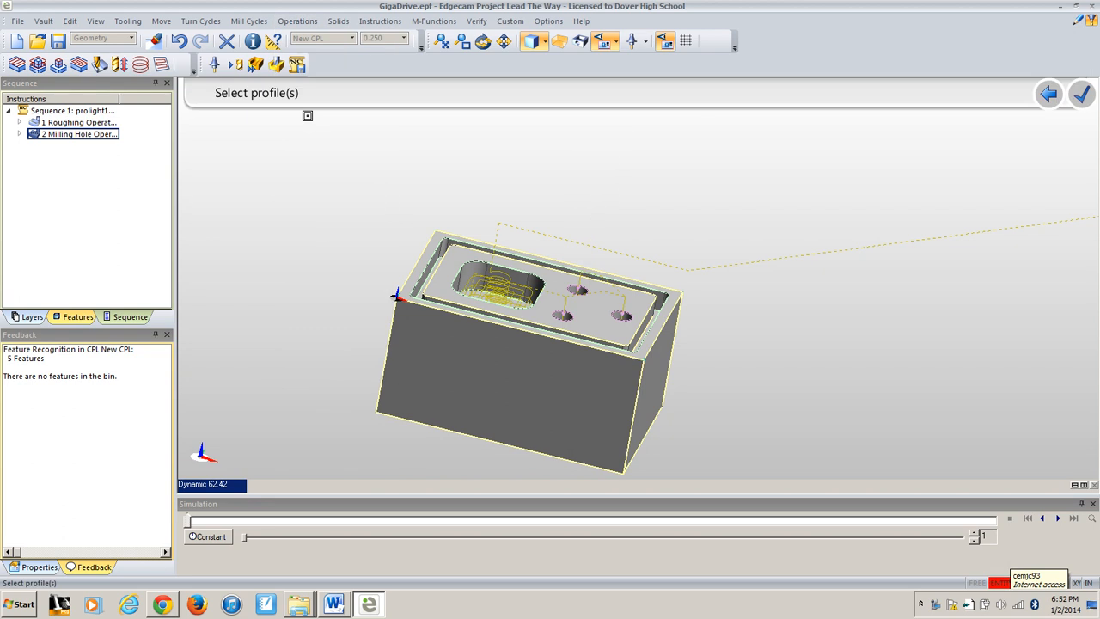
{"action": "left_click", "coordinate": [77, 317]}
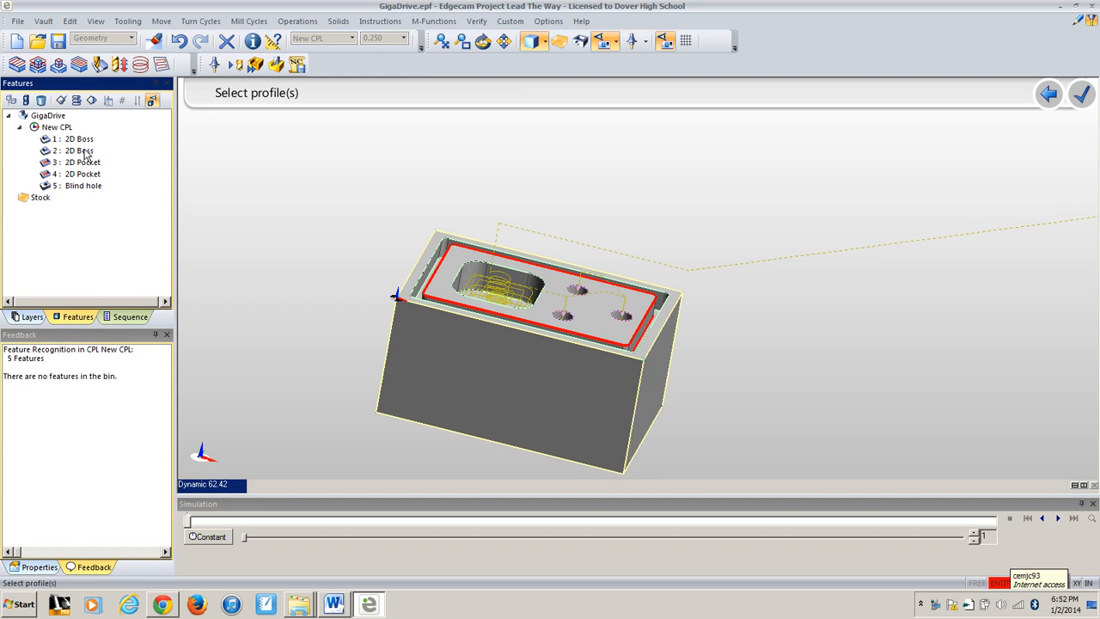
{"action": "left_click", "coordinate": [86, 151]}
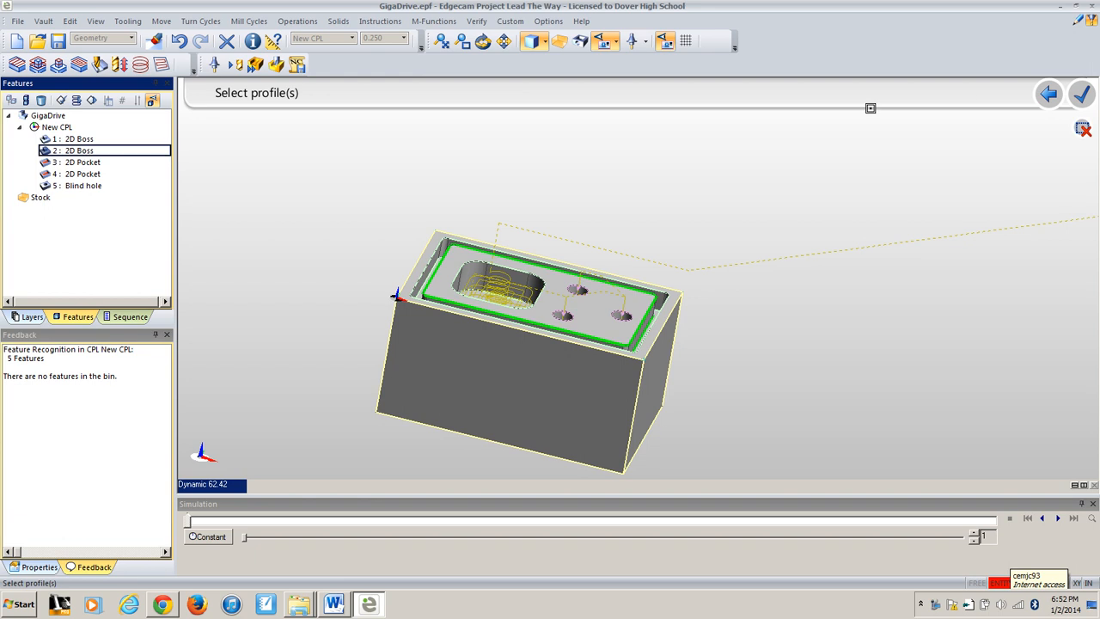
{"action": "left_click", "coordinate": [1082, 94]}
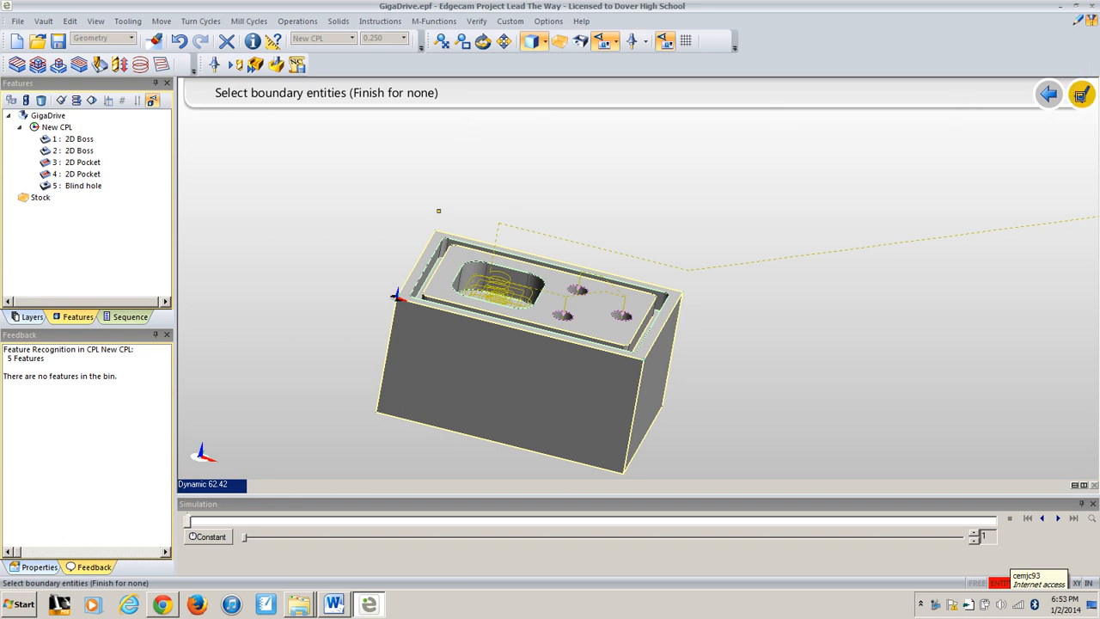
{"action": "left_click", "coordinate": [1082, 95]}
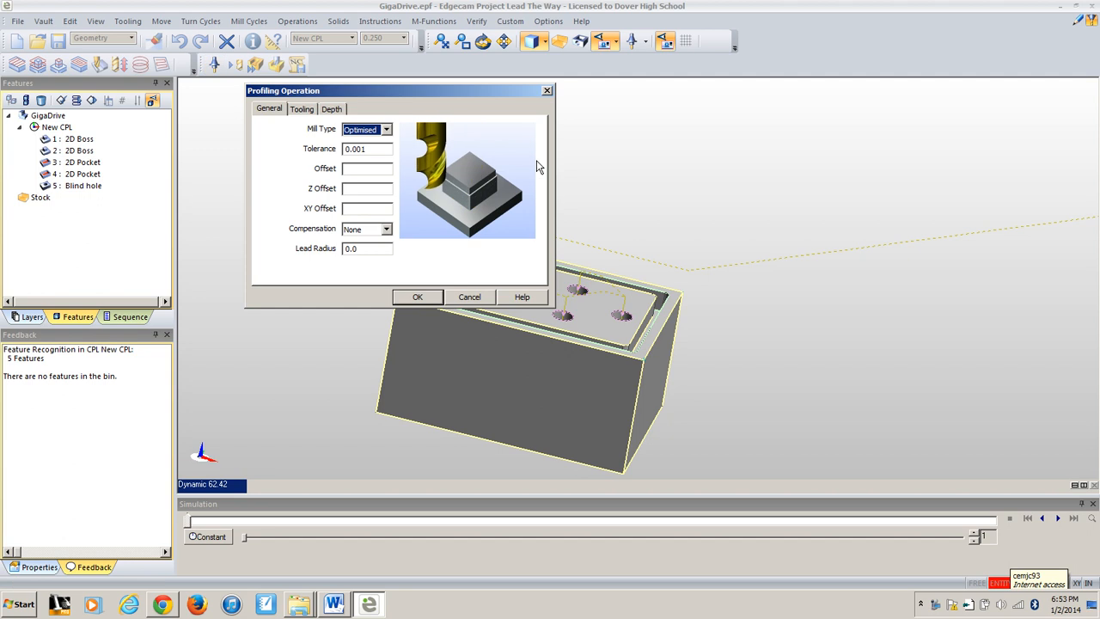
Step: Set the profiling operation's mill type to Optimised and assign the 1/8 Straight cutter from the tool store
{"action": "left_click", "coordinate": [386, 129]}
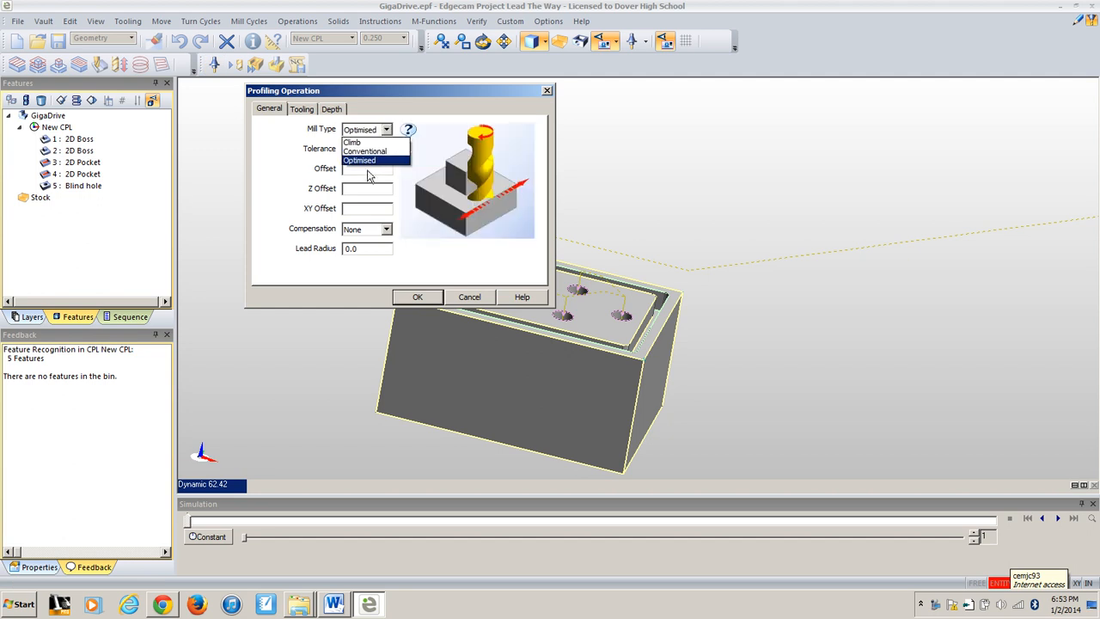
{"action": "left_click", "coordinate": [368, 162]}
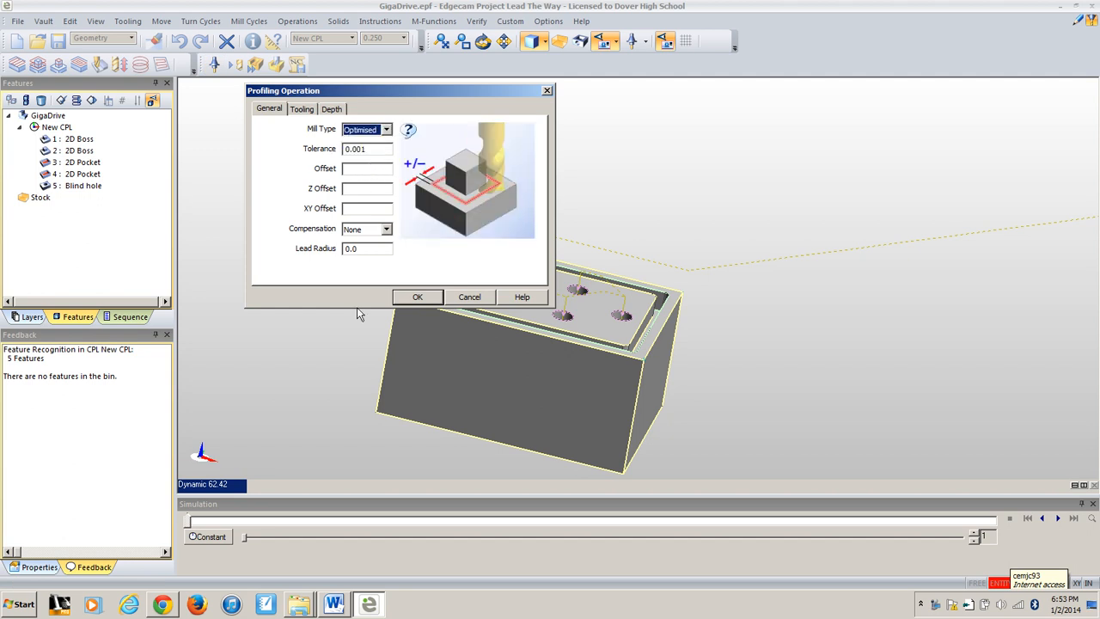
{"action": "left_click", "coordinate": [303, 109]}
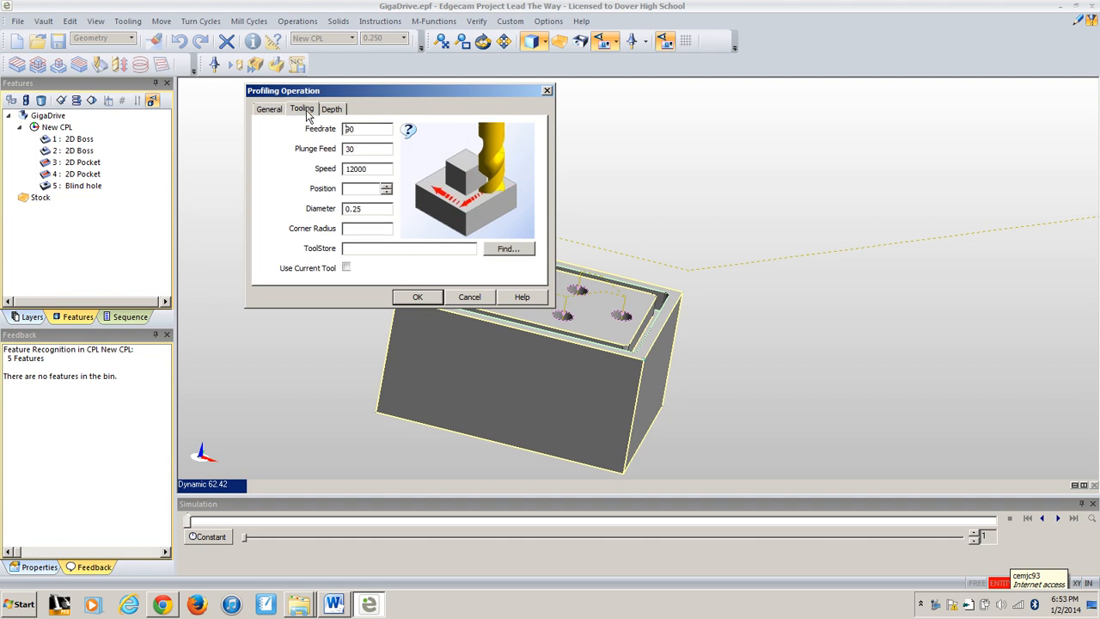
{"action": "left_click", "coordinate": [507, 249]}
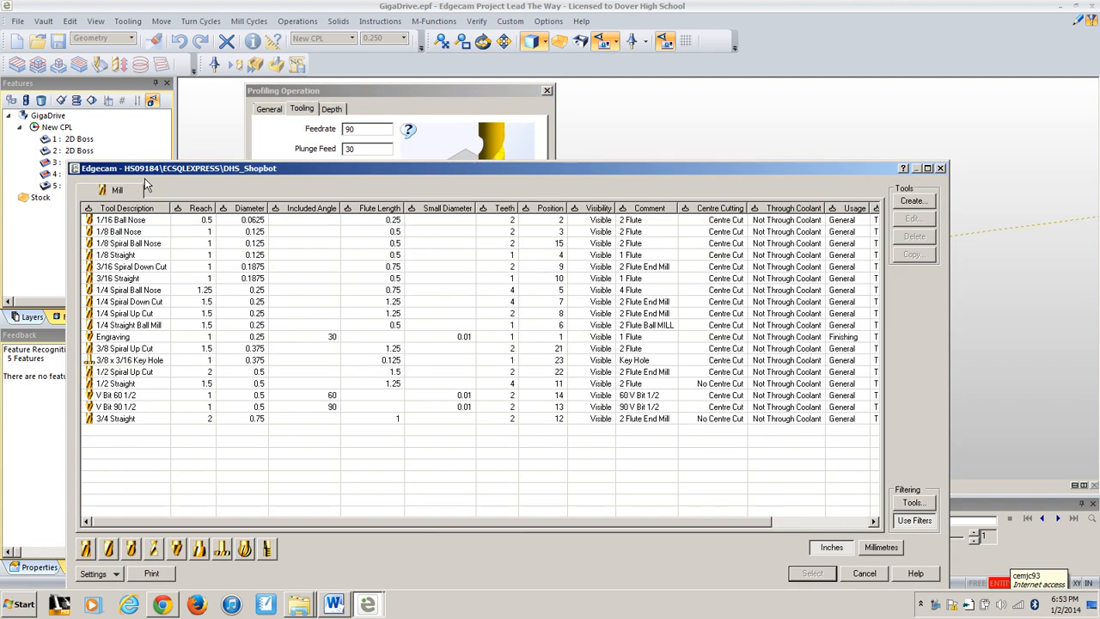
{"action": "left_click", "coordinate": [117, 255]}
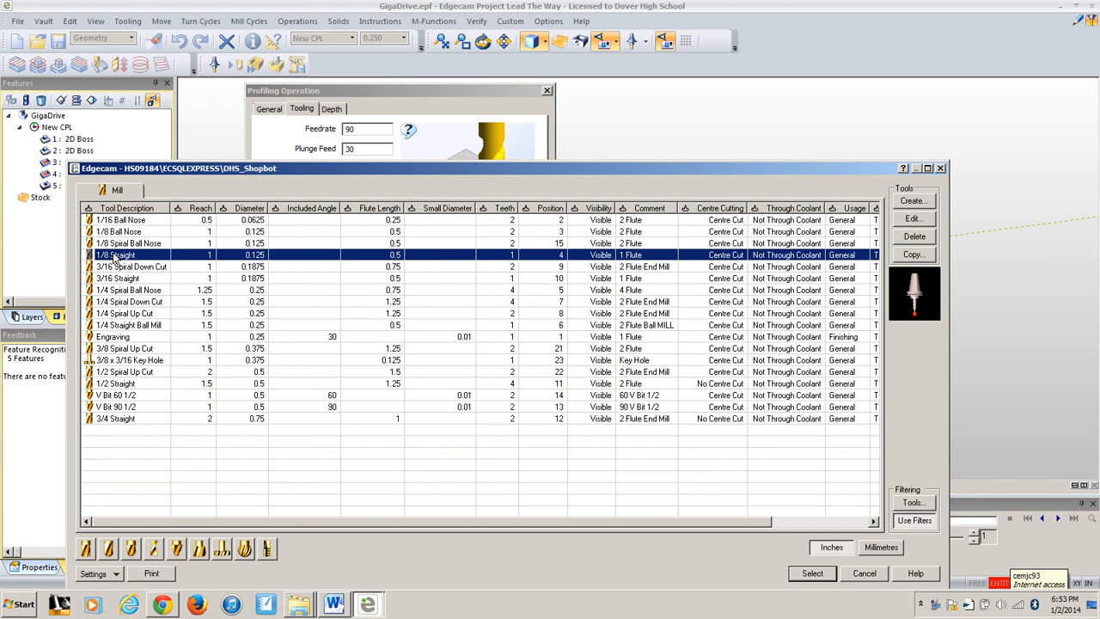
{"action": "left_click", "coordinate": [125, 256]}
{"action": "left_click", "coordinate": [811, 574]}
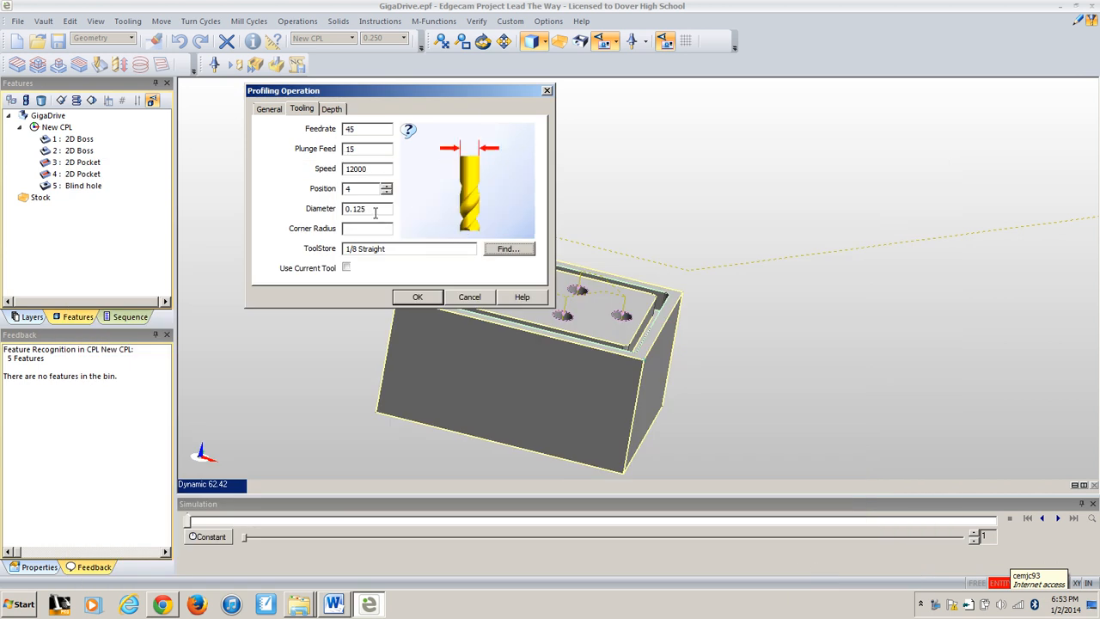
Step: Set the profiling operation's cut increment to 0.062 and generate its toolpath
{"action": "left_click", "coordinate": [269, 109]}
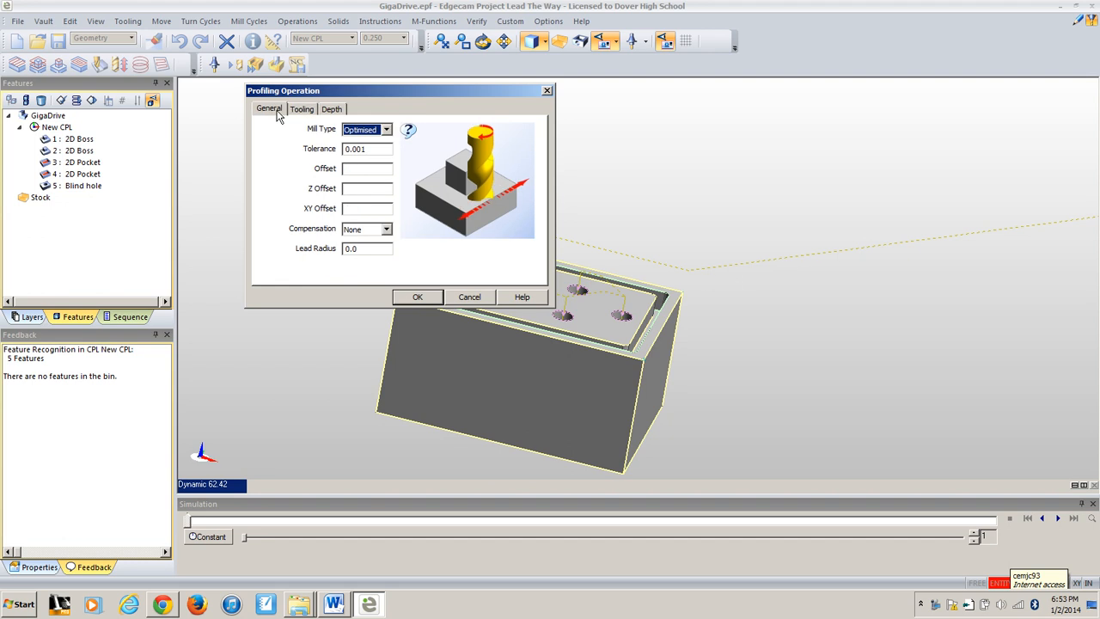
{"action": "left_click", "coordinate": [330, 110]}
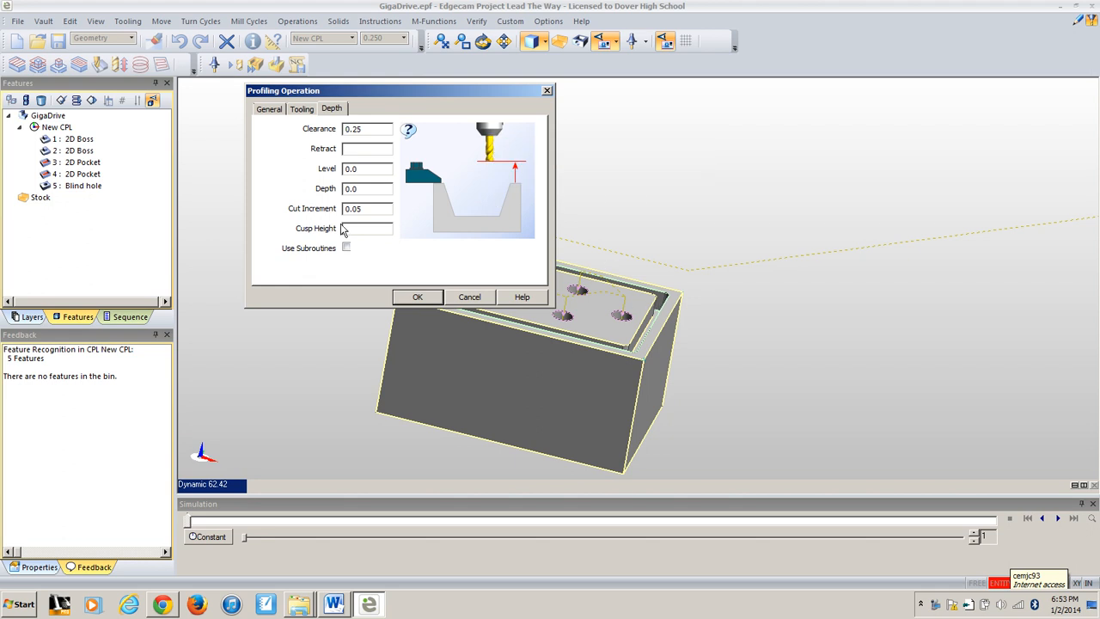
{"action": "left_click", "coordinate": [367, 208]}
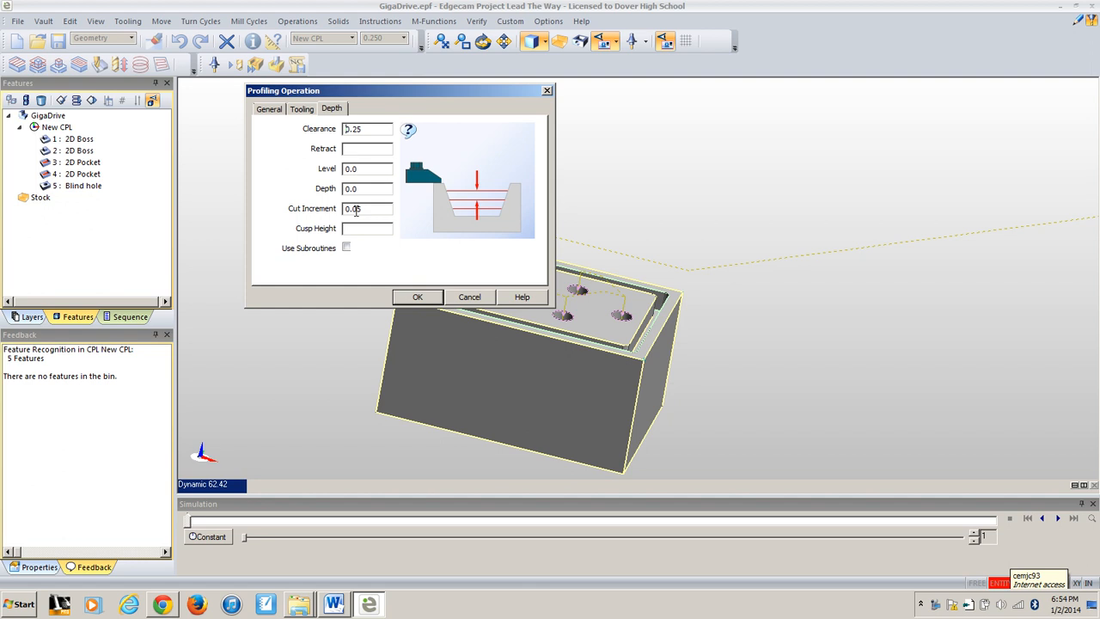
{"action": "type", "text": "62"}
{"action": "left_click", "coordinate": [417, 296]}
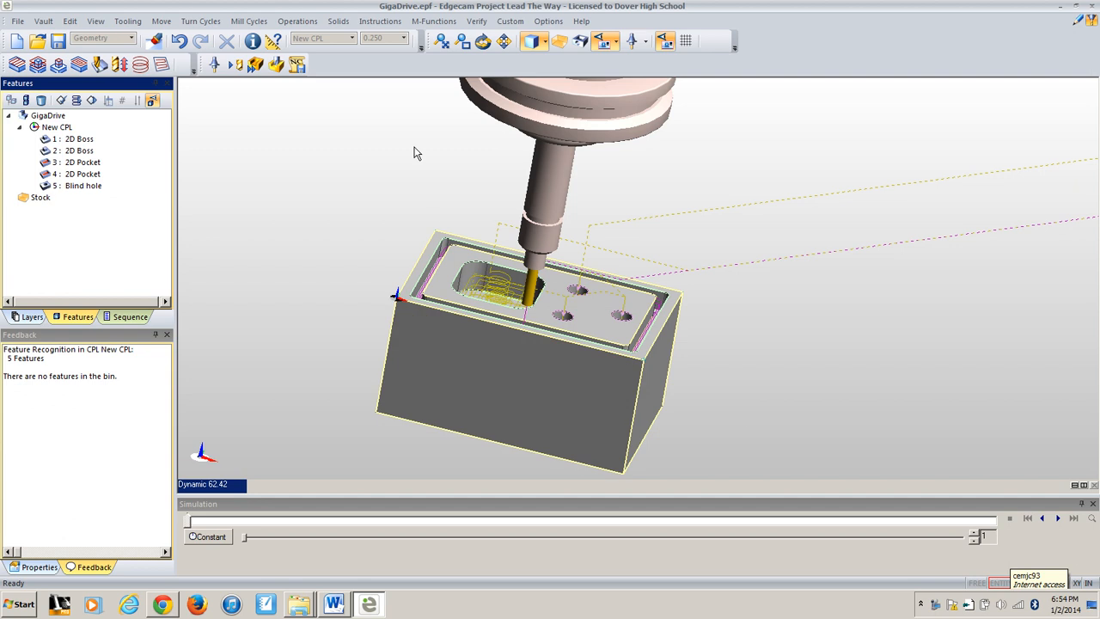
Step: Simulate the machining of the pocket, holes and profiled groove, and return to the part model
{"action": "left_click", "coordinate": [276, 65]}
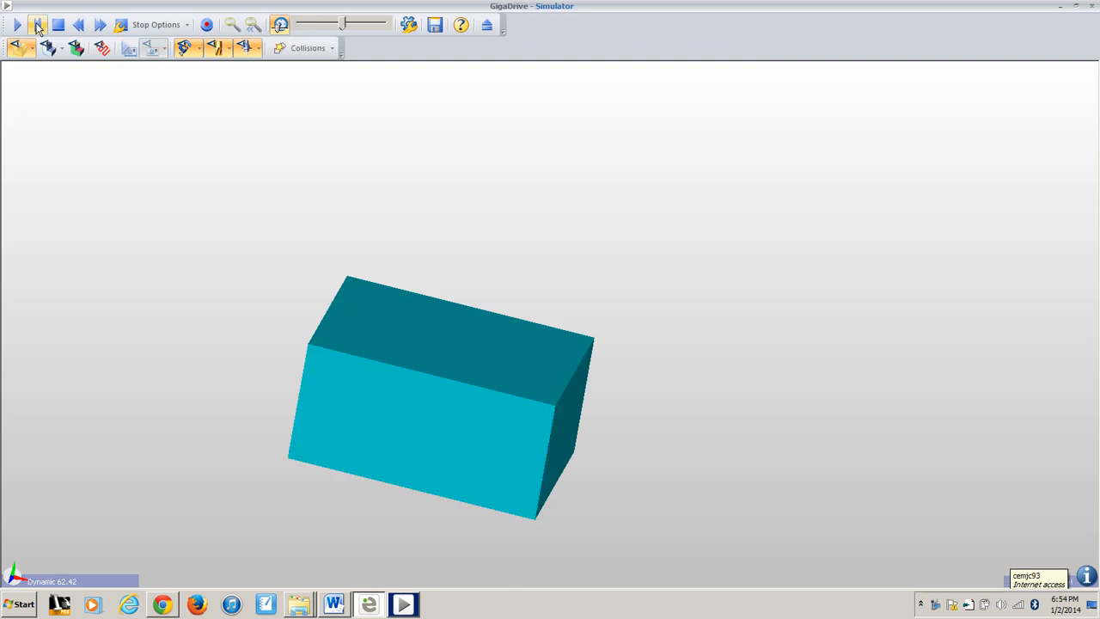
{"action": "left_click", "coordinate": [17, 25]}
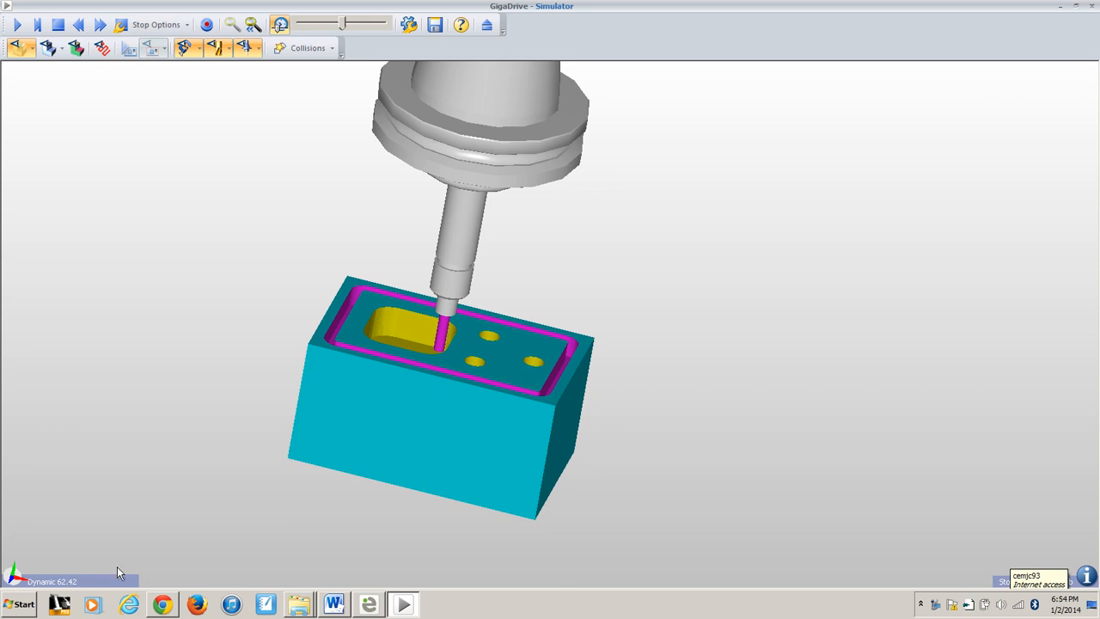
{"action": "left_click", "coordinate": [1095, 7]}
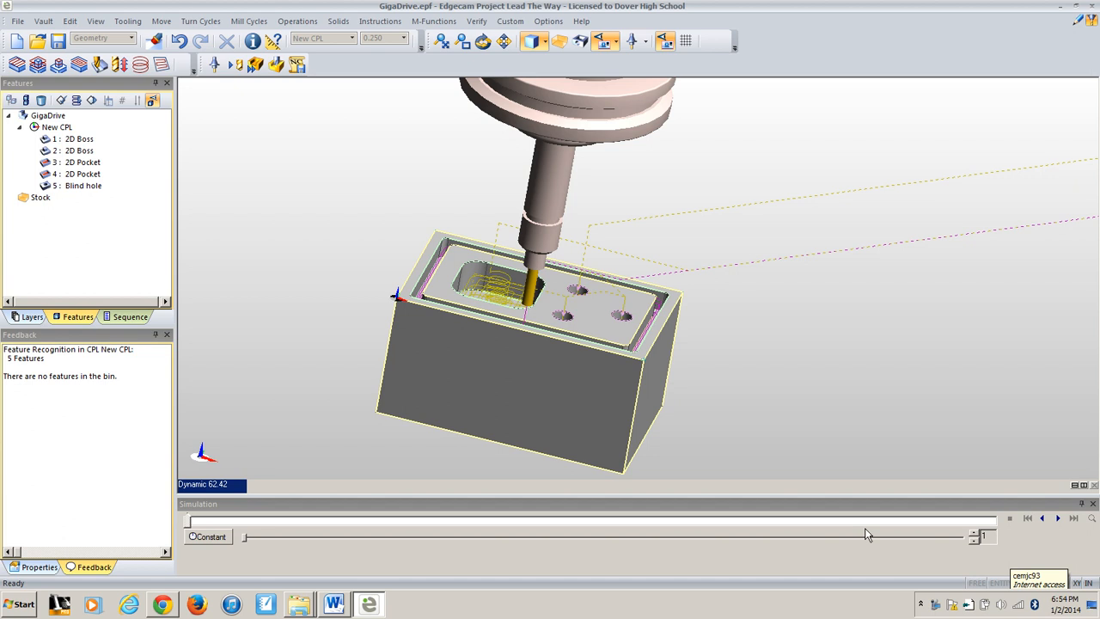
{"action": "right_click", "coordinate": [937, 606]}
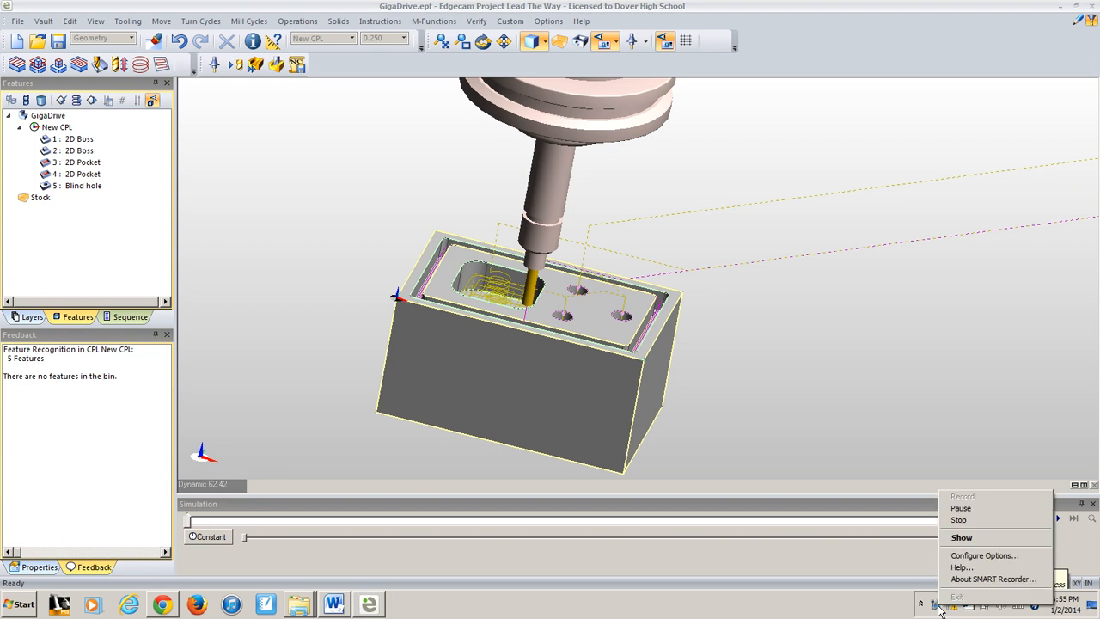